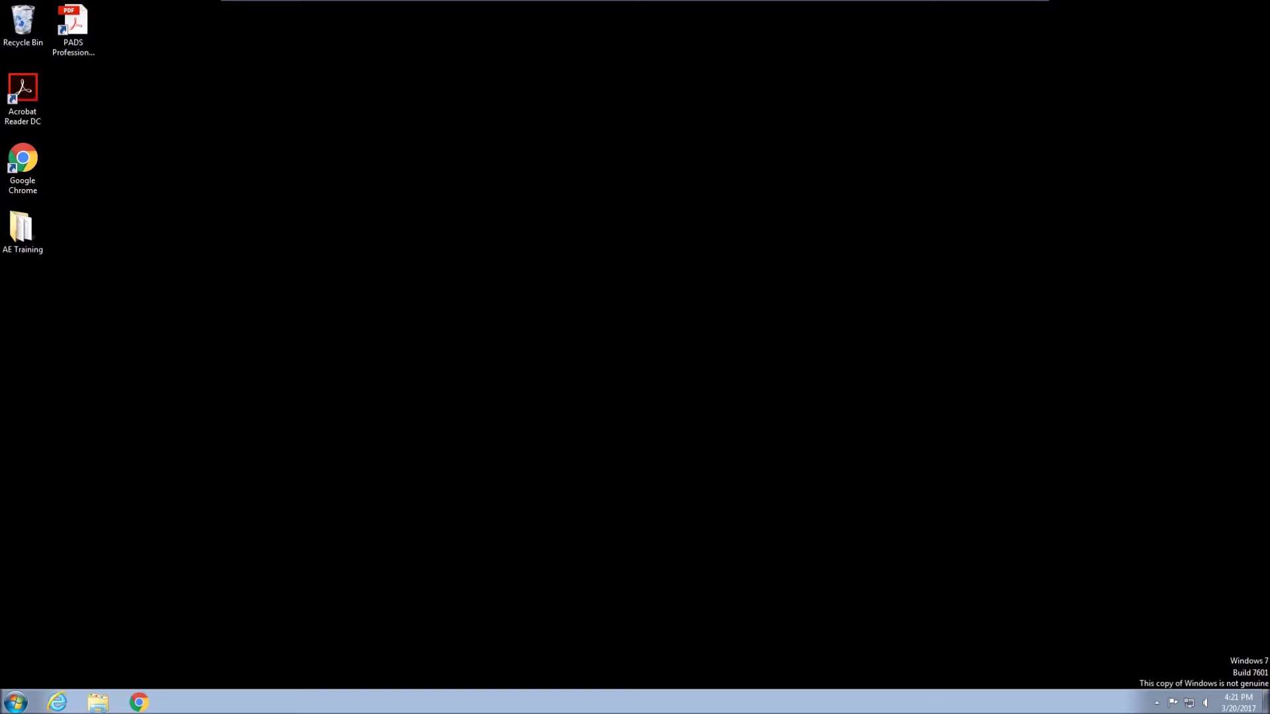
Search the Start menu for 'environ' to find the environment variable settings
click(15, 702)
text(en)
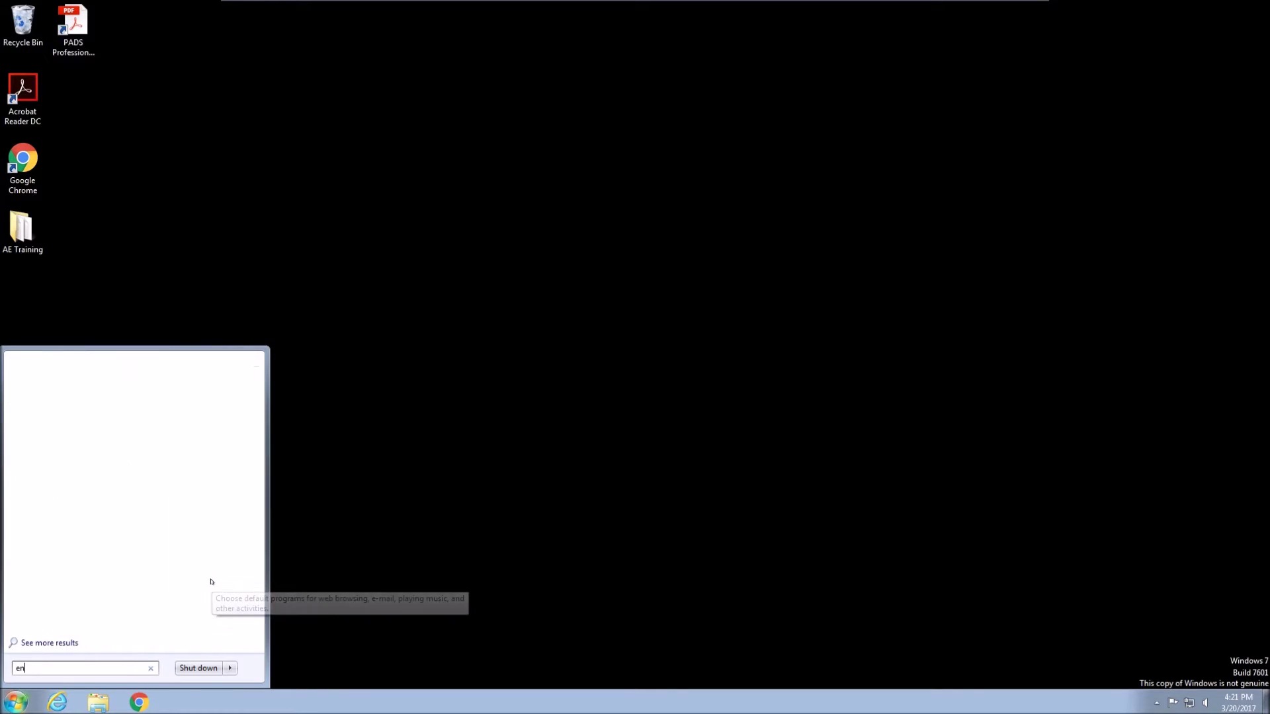
text(viron)
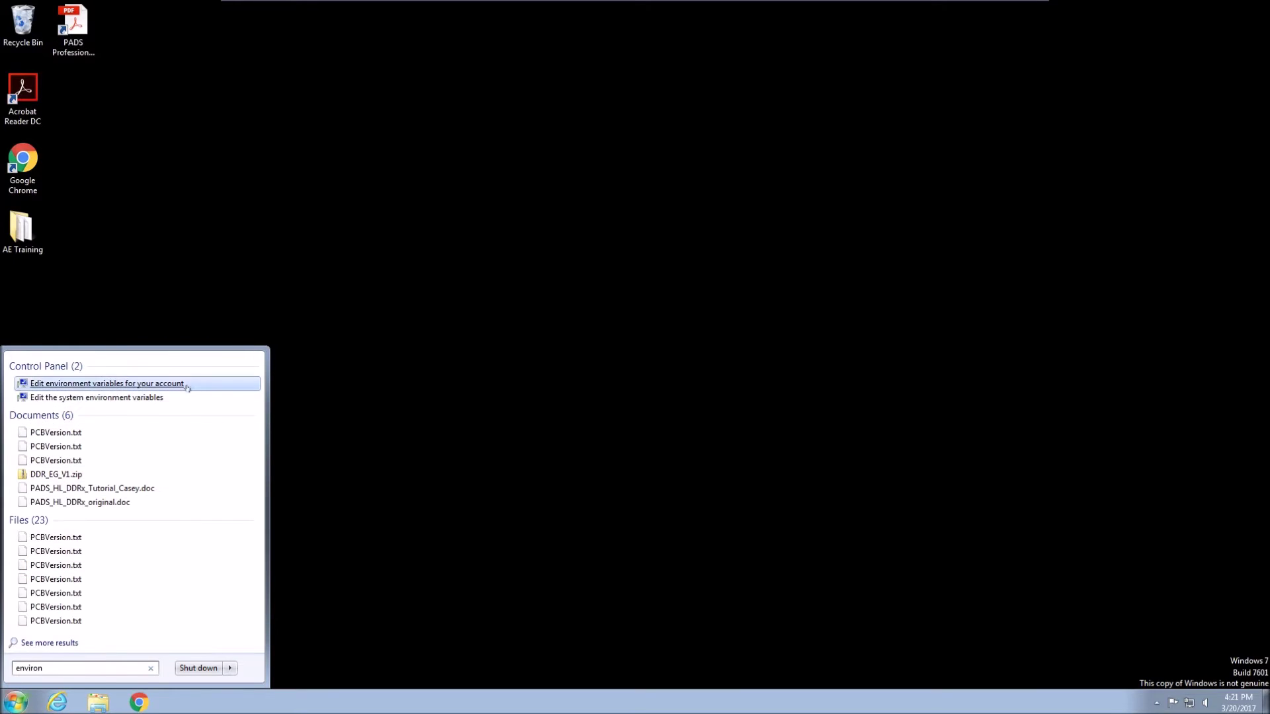
Review the WDIR_PADSVX system variables, select WDIR_PADSVX_2_1, then close Environment Variables
click(188, 388)
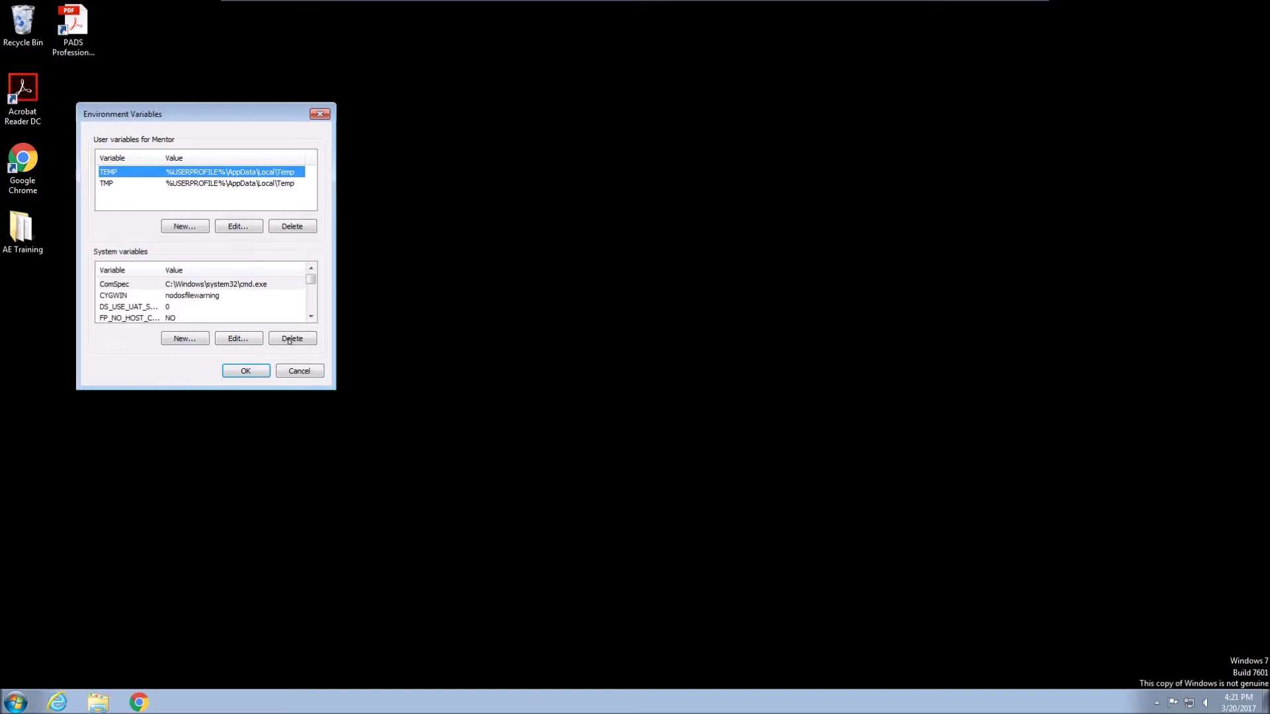
drag(310, 278, 308, 303)
drag(164, 265, 184, 262)
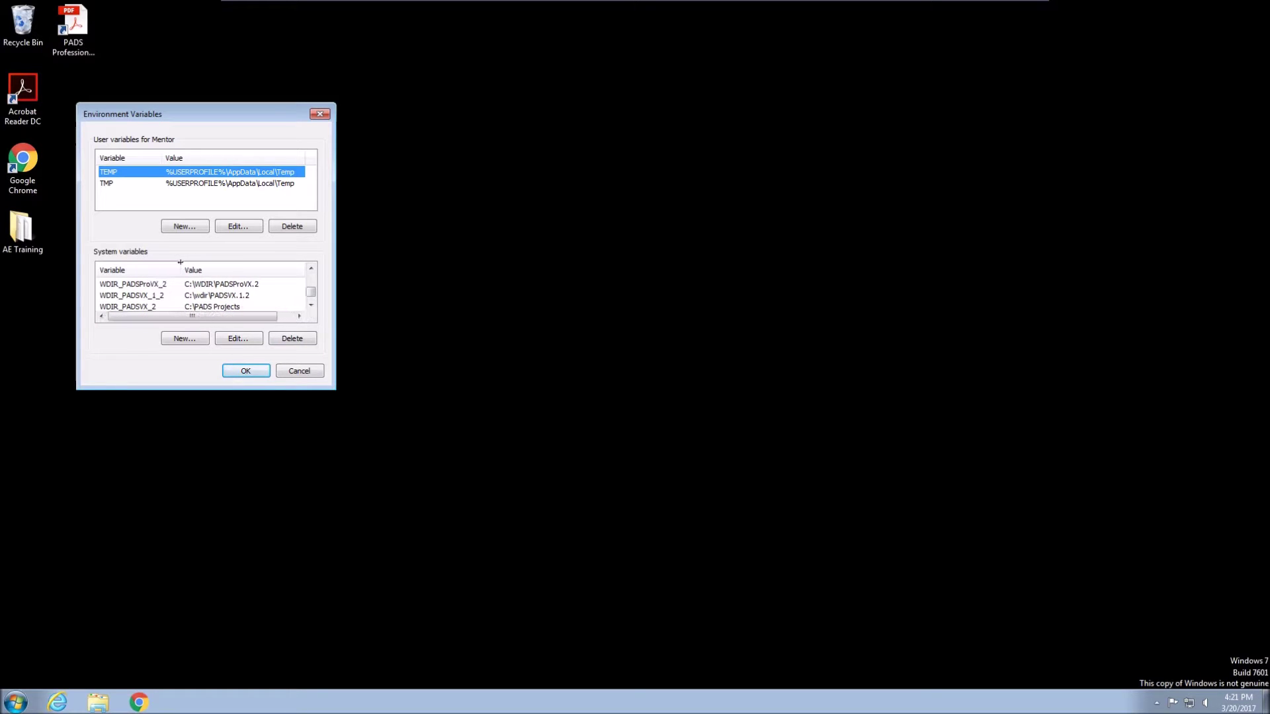
click(310, 305)
click(311, 306)
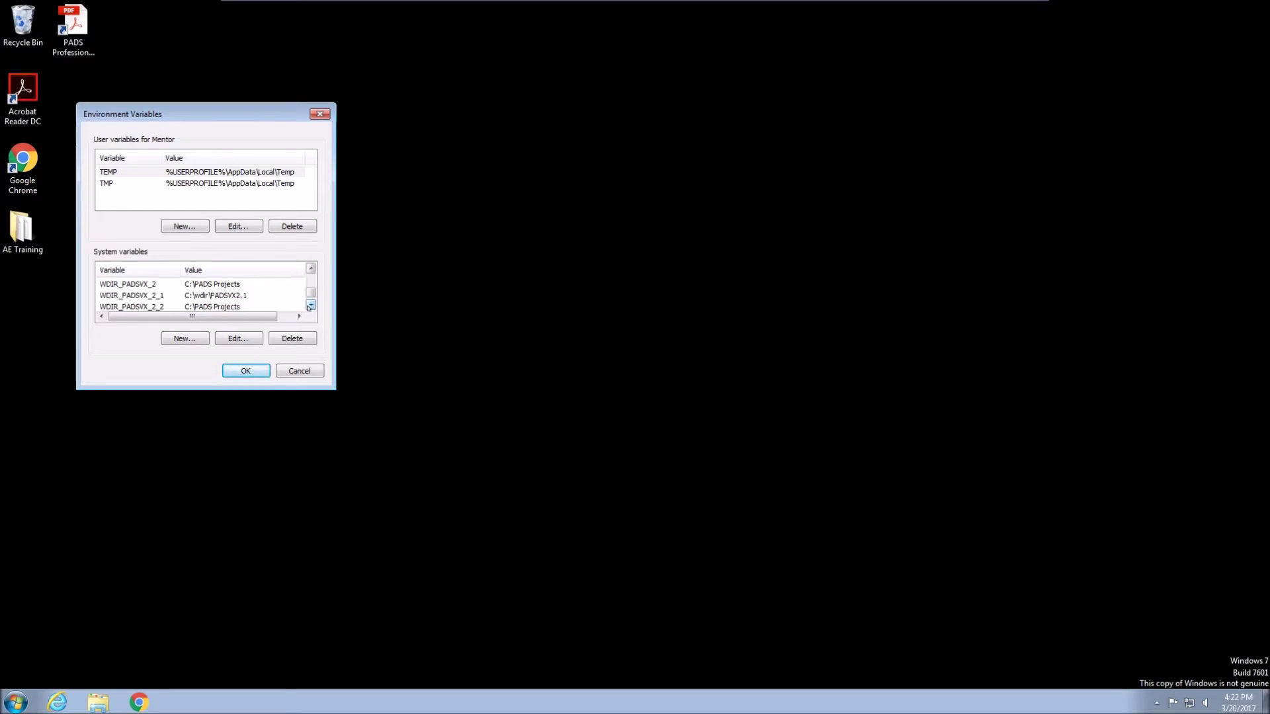
click(311, 305)
click(230, 284)
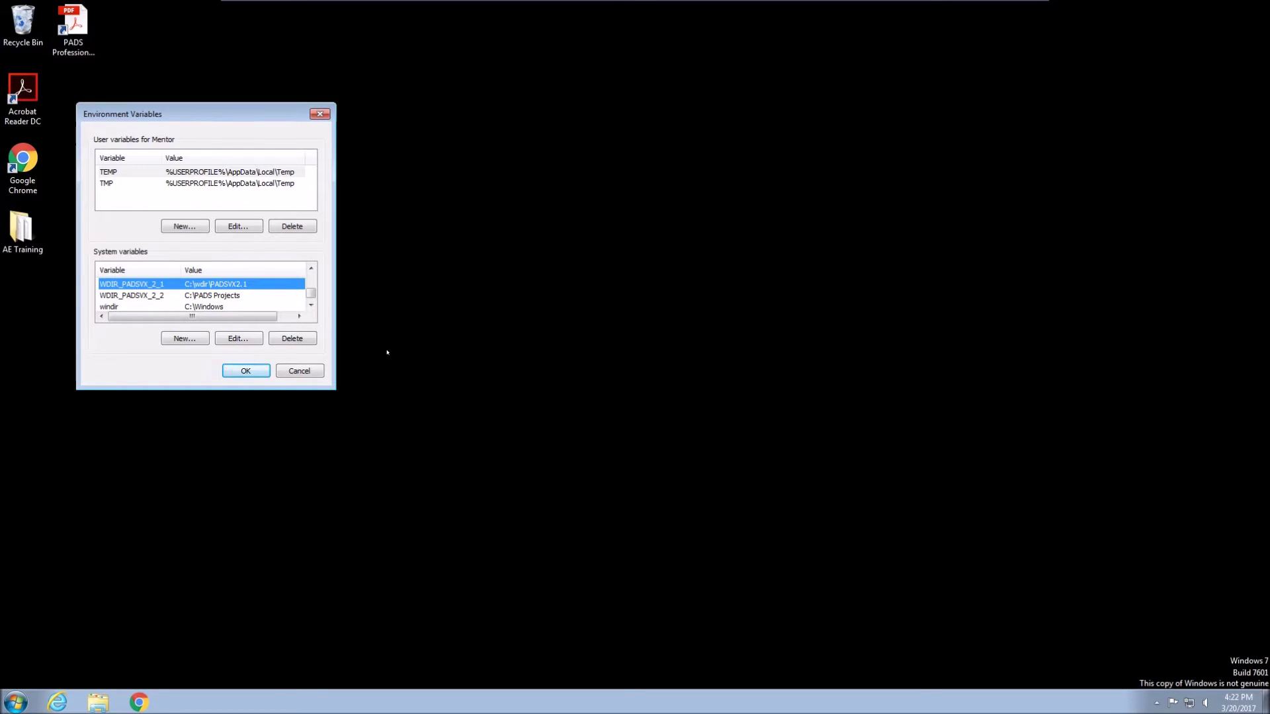
click(317, 115)
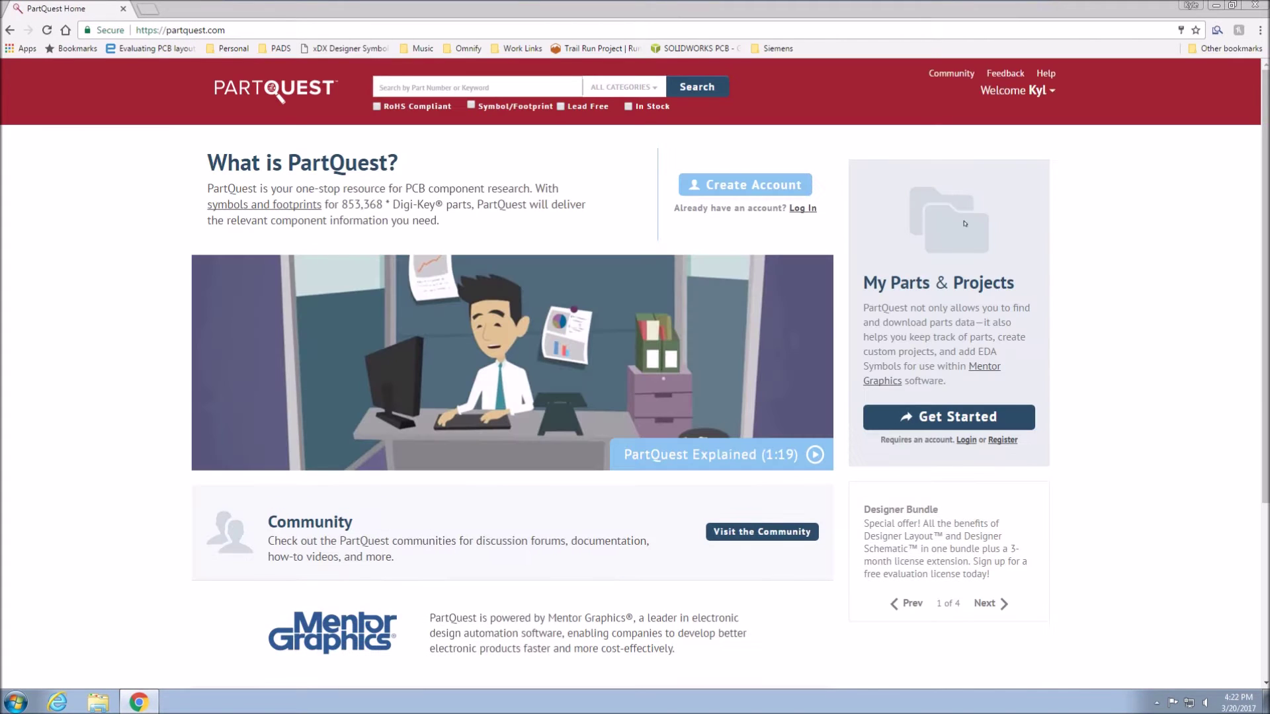
From the PartQuest profile's Default Flow list, download the PADS Integrated integration utility
click(1051, 92)
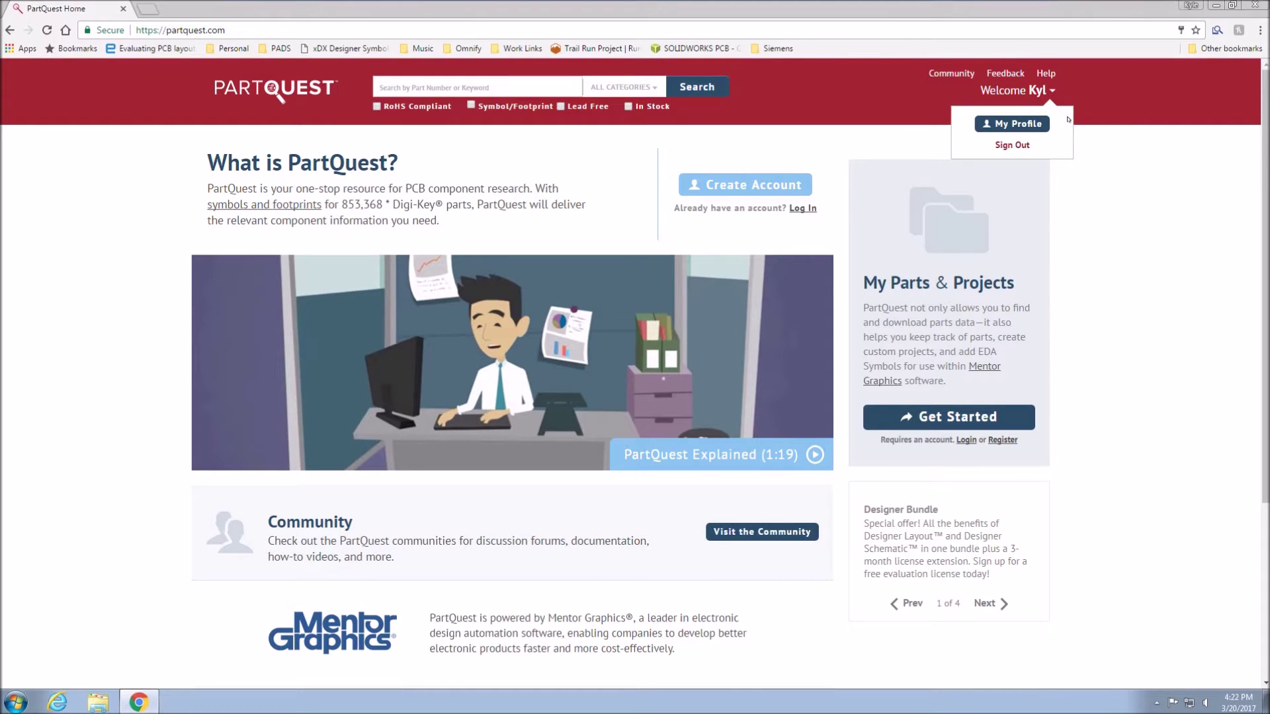
click(1032, 123)
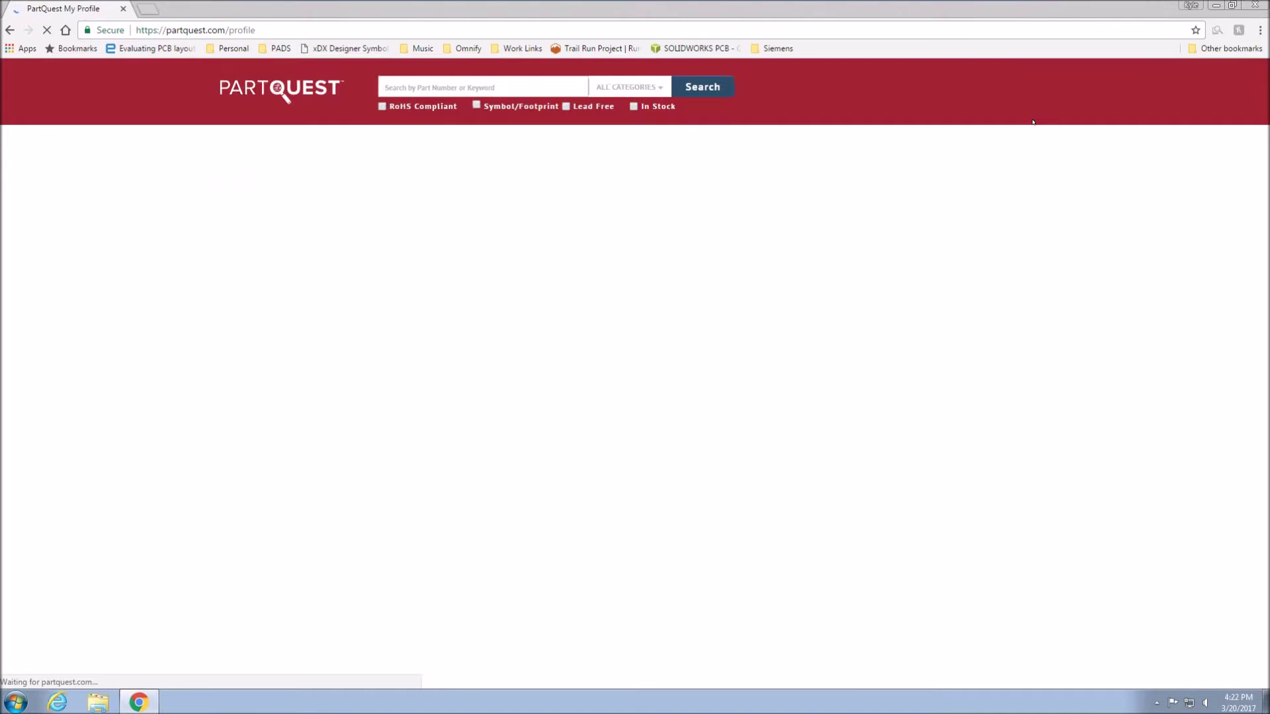
scroll(581, 325, down, 15)
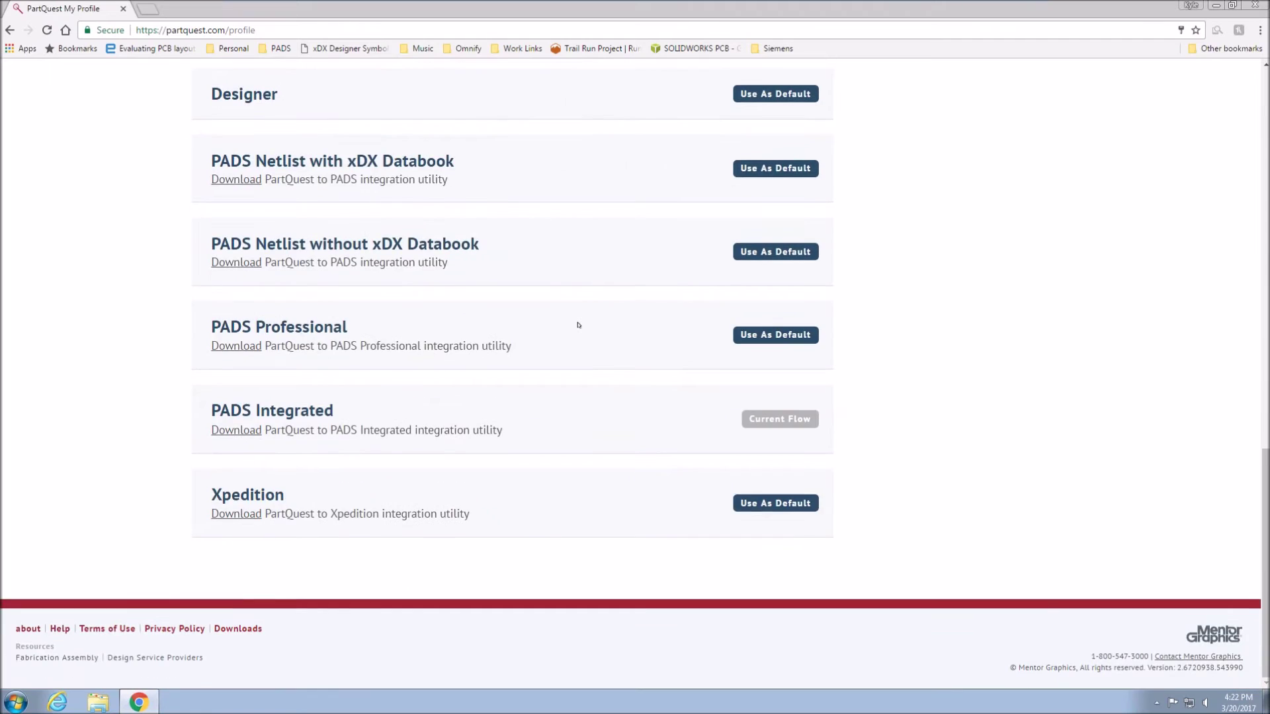
scroll(554, 351, up, 1)
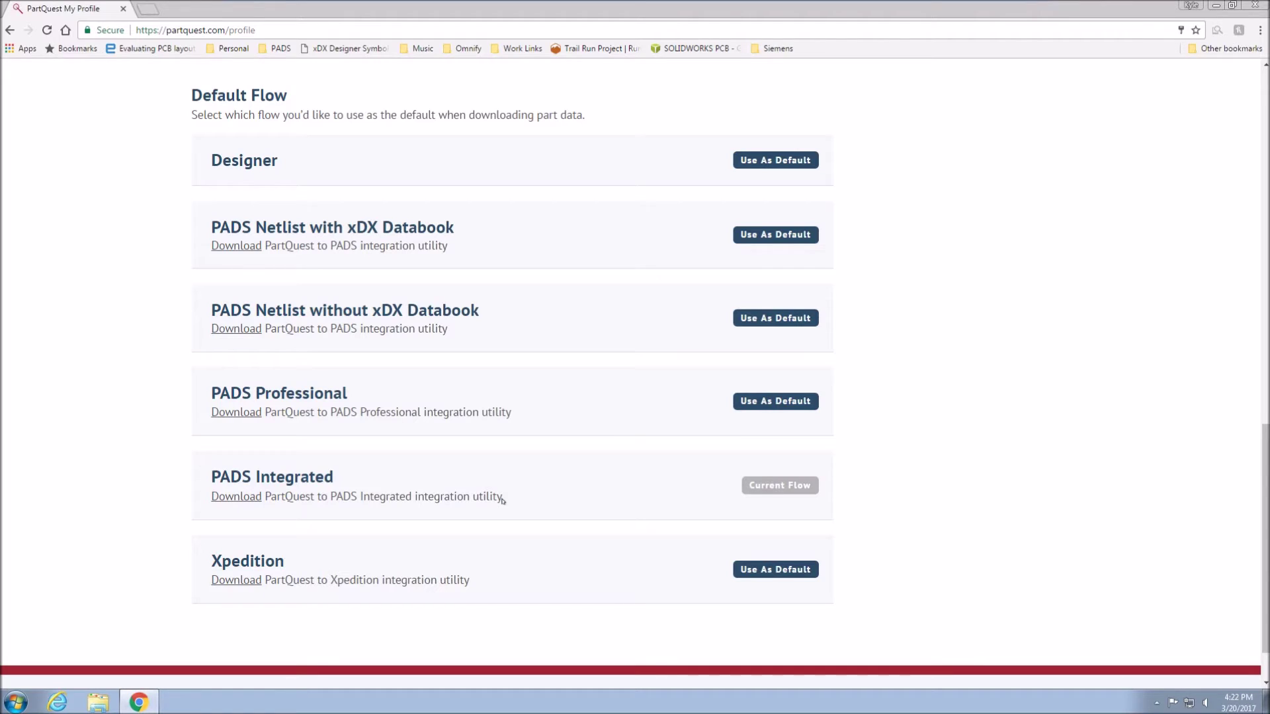
click(236, 496)
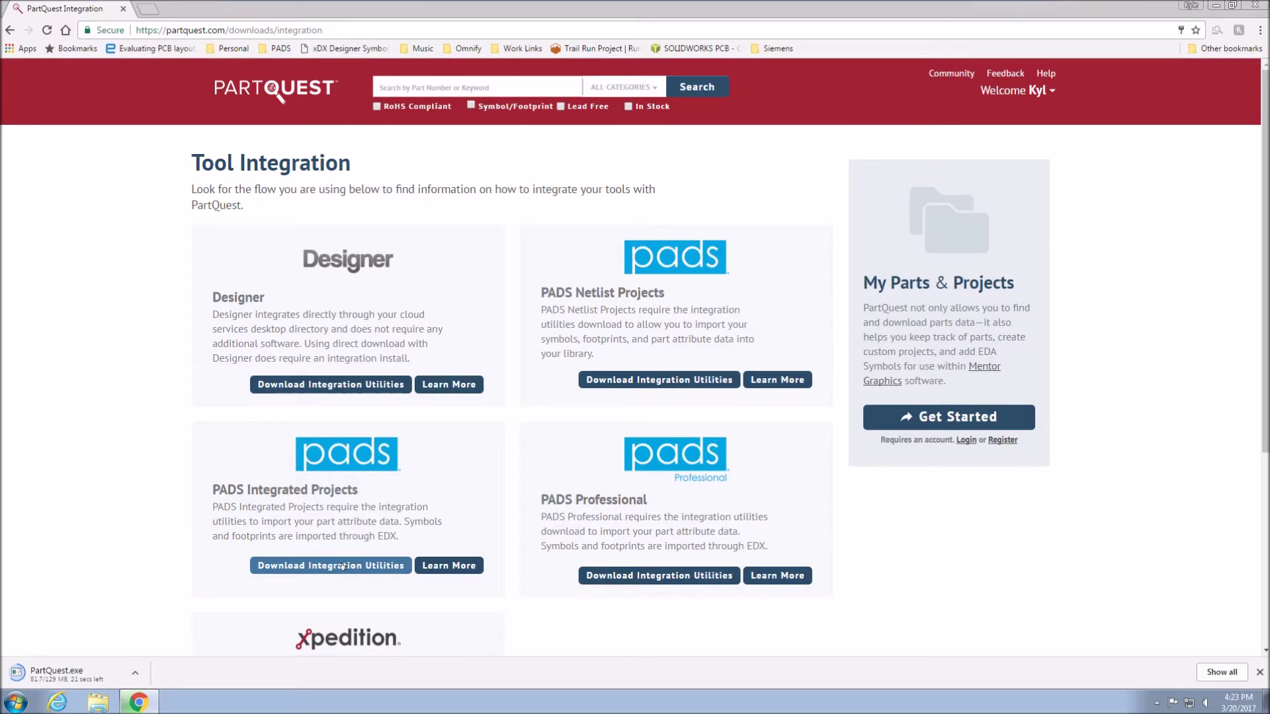
Show the downloaded PartQuest.exe in its folder and cut it
right_click(52, 671)
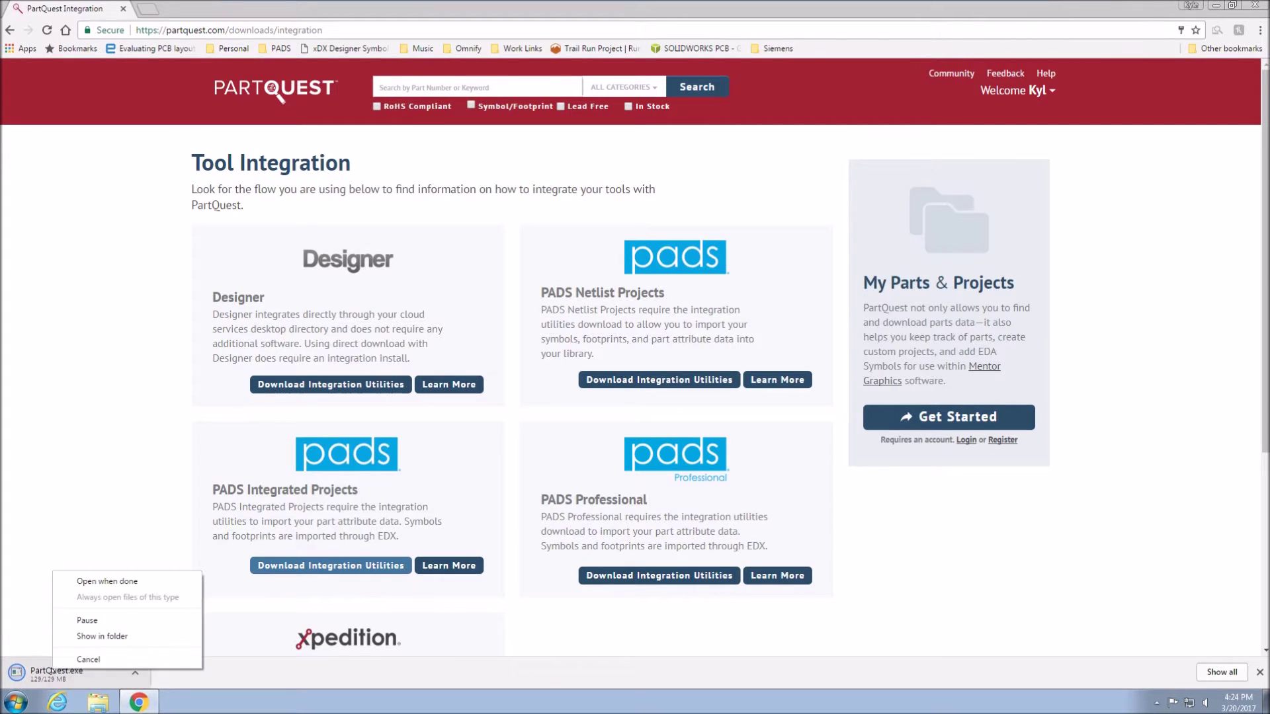
click(99, 636)
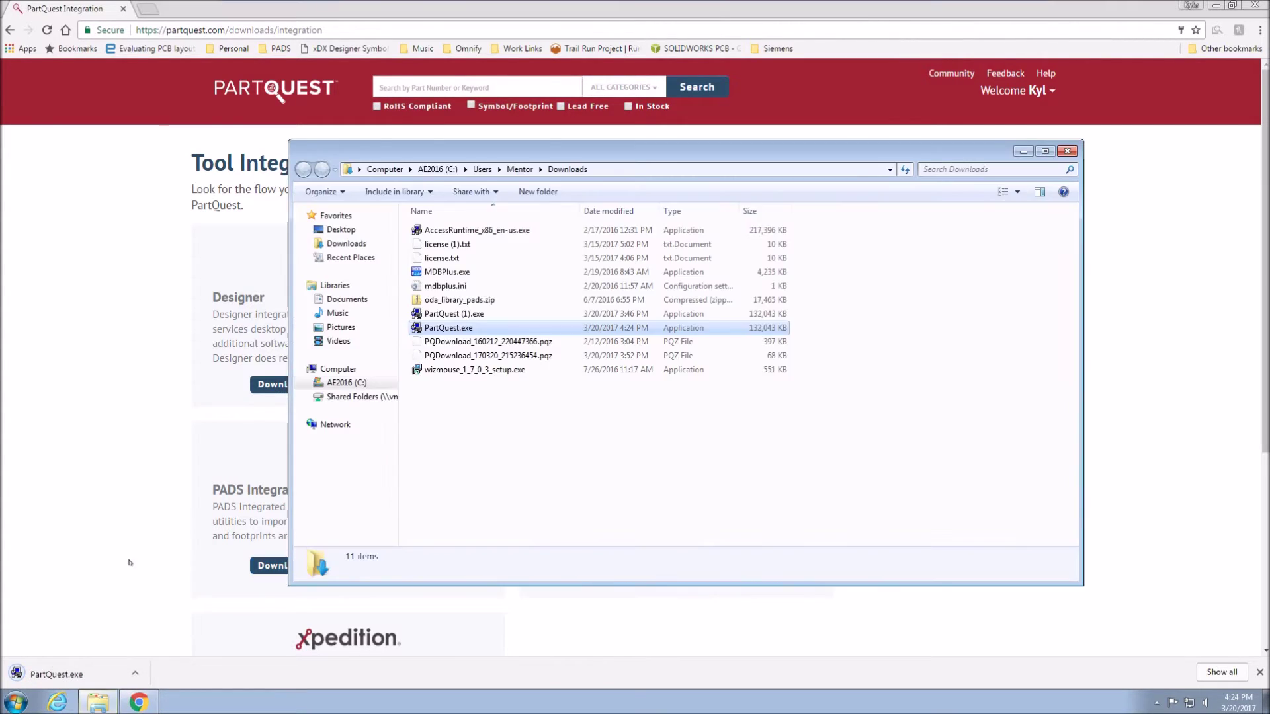
right_click(477, 328)
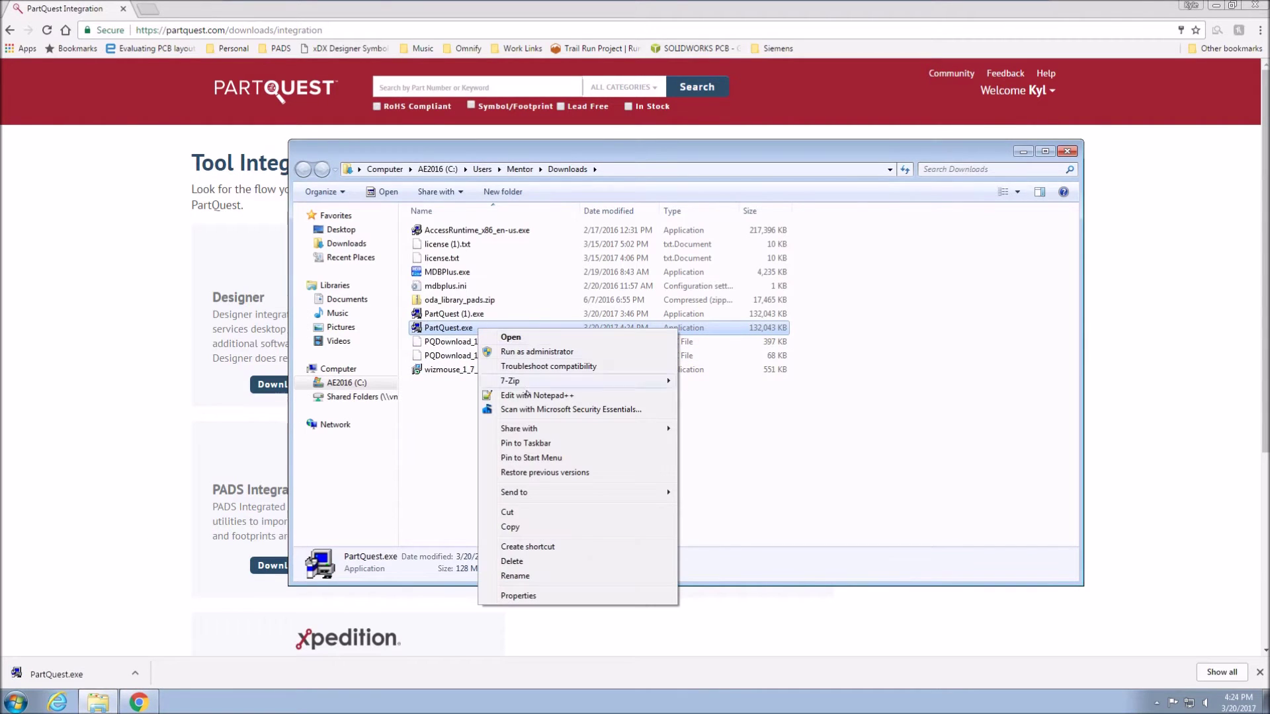
click(507, 512)
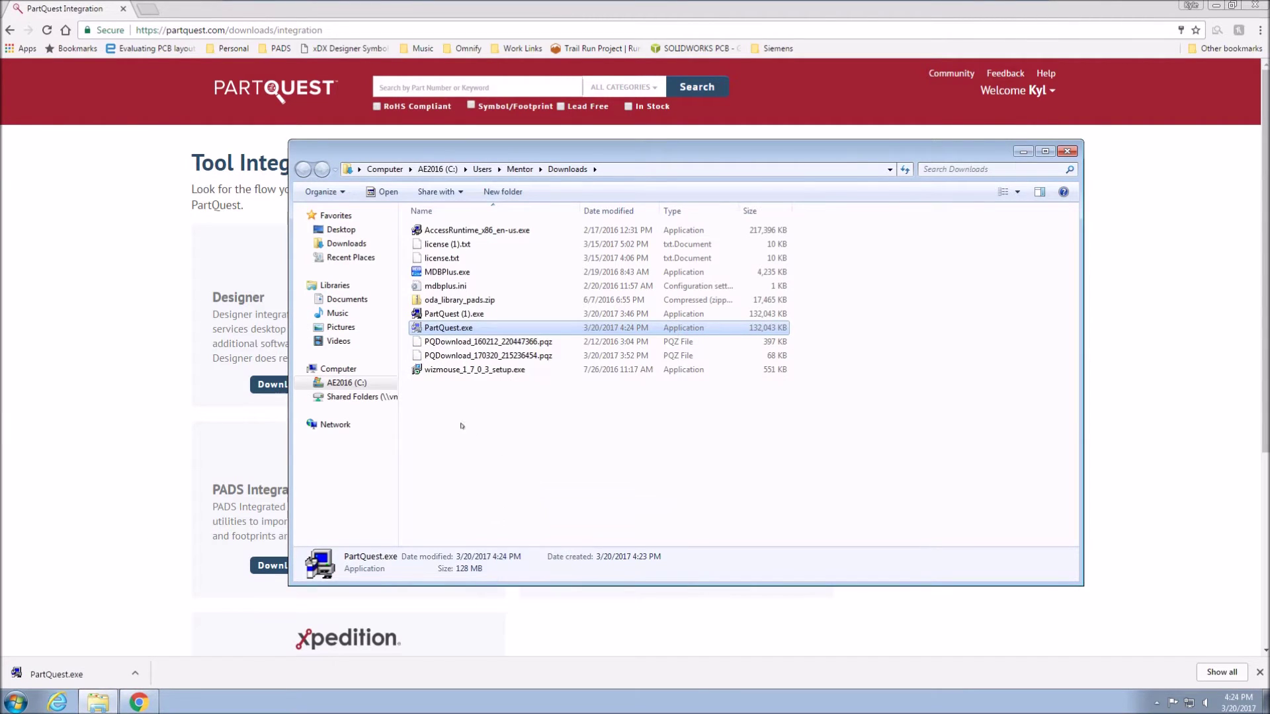
Move PartQuest.exe into a new C:\PartQuest_Standard_Plus folder and launch it
click(346, 382)
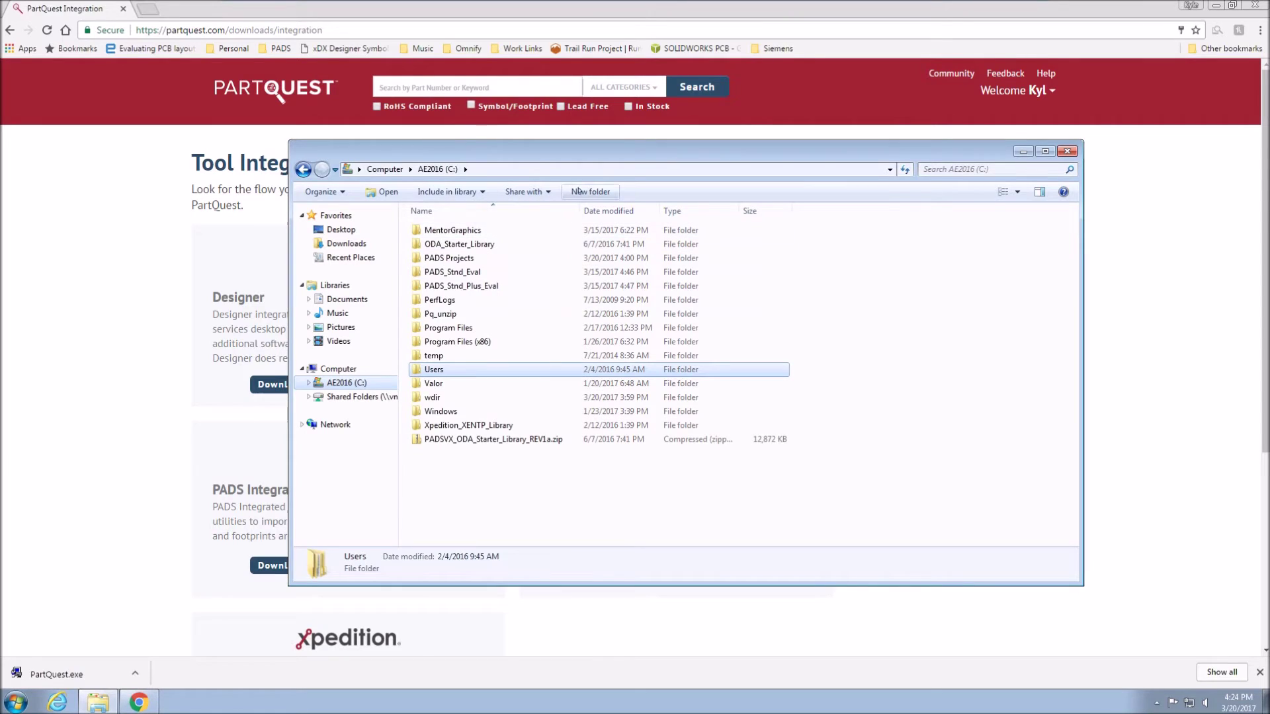
click(579, 191)
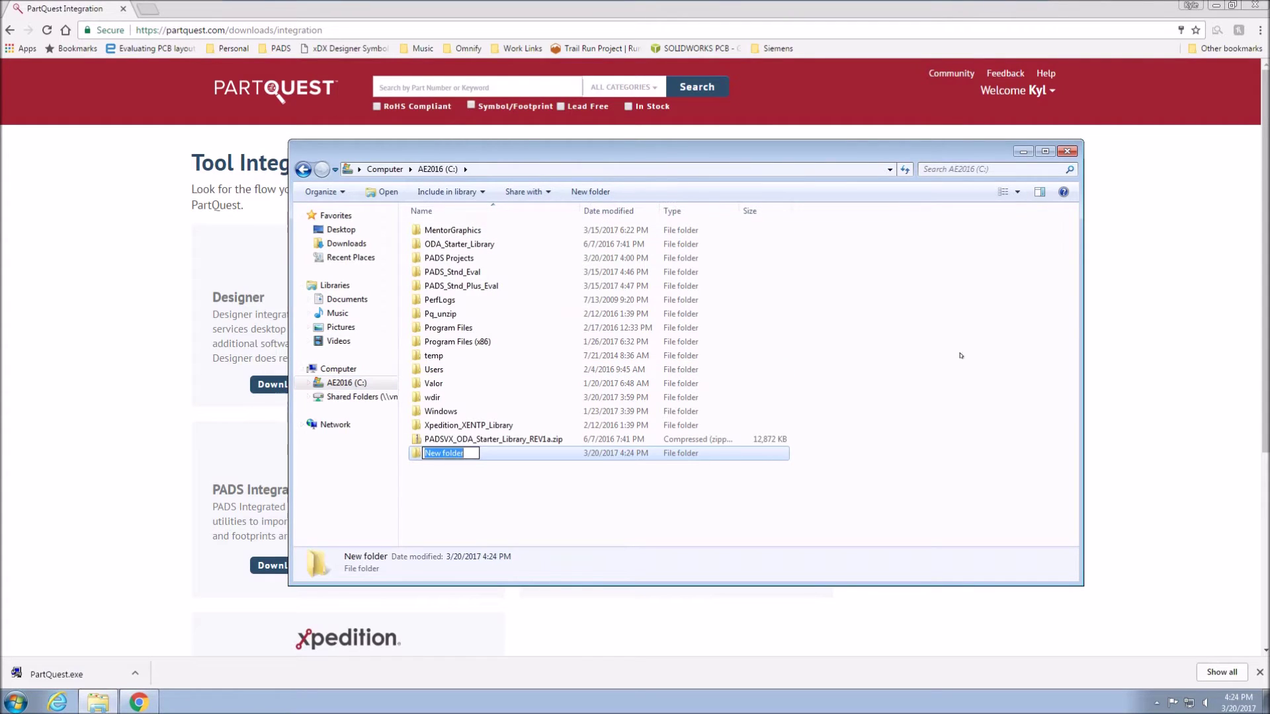
text(PartQuest_Standard_Plus)
key(Return)
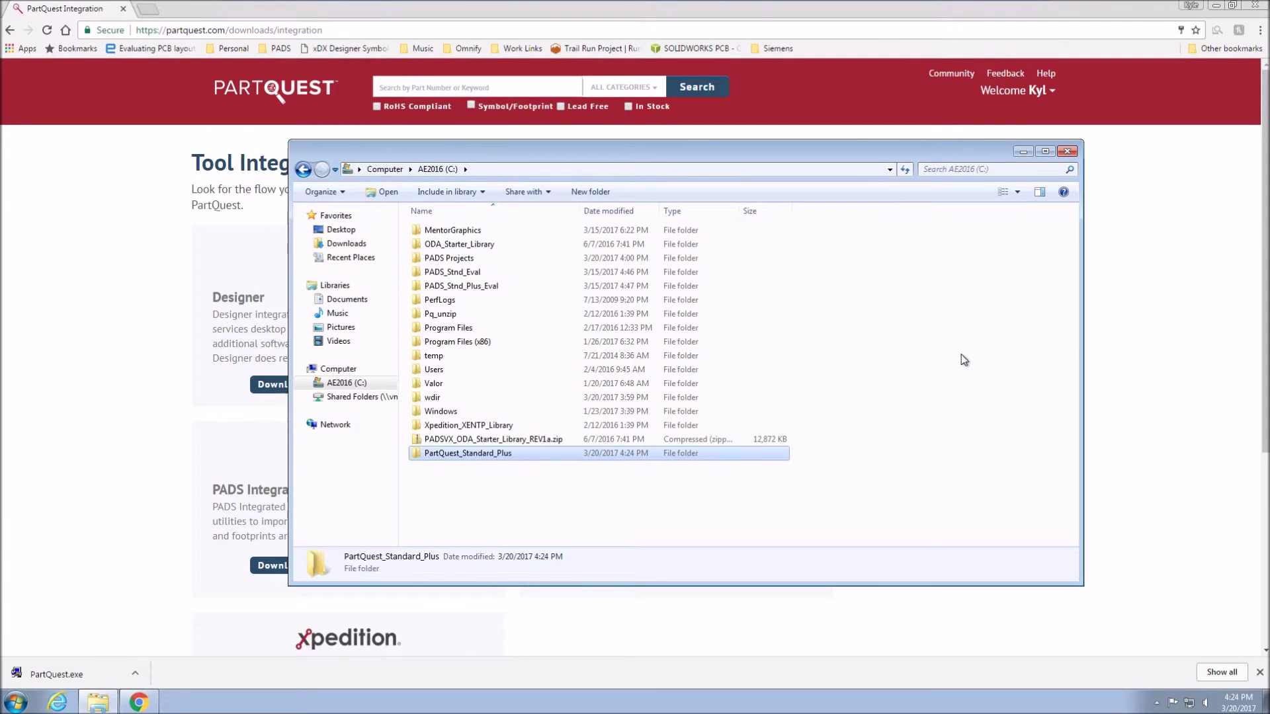
double_click(502, 453)
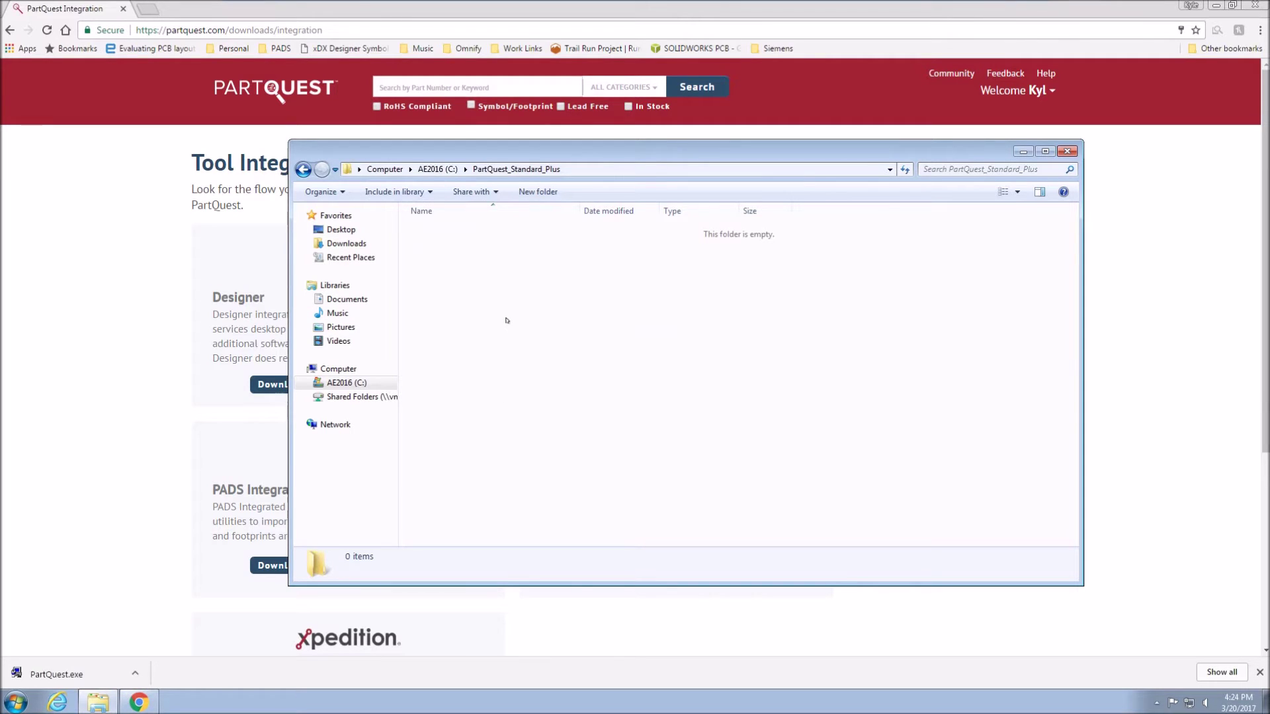
key(ctrl+v)
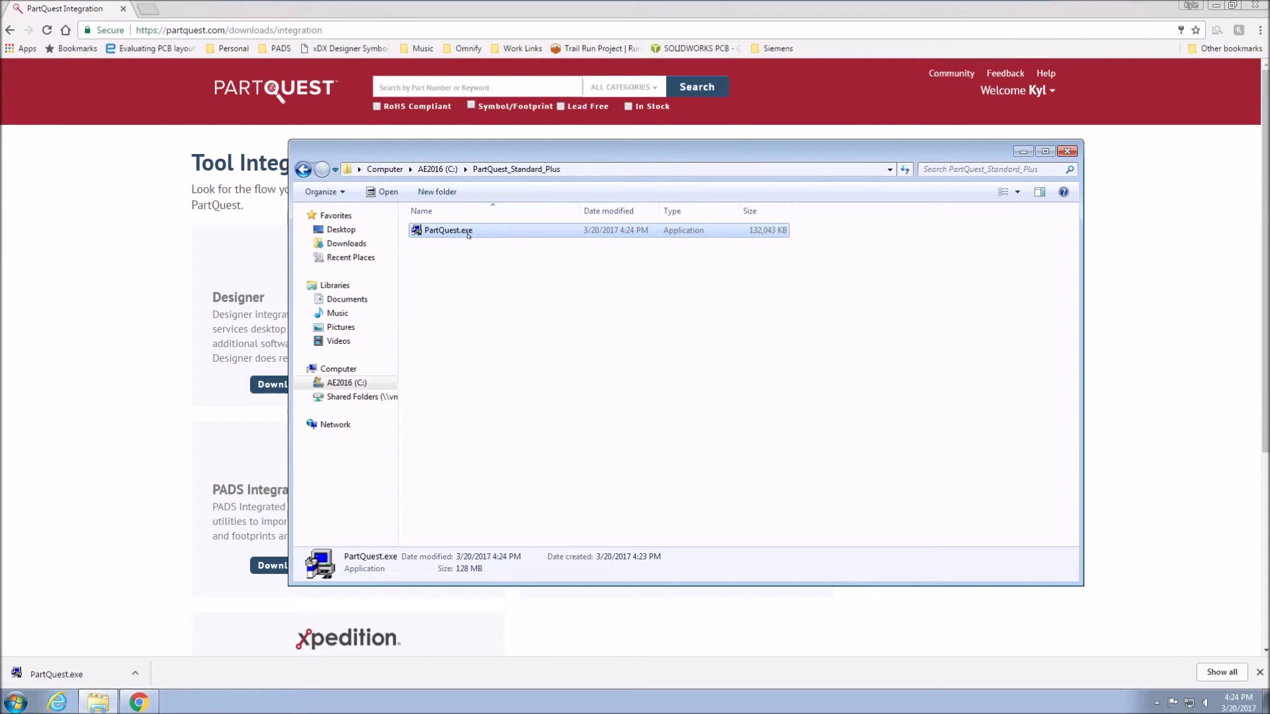
double_click(468, 231)
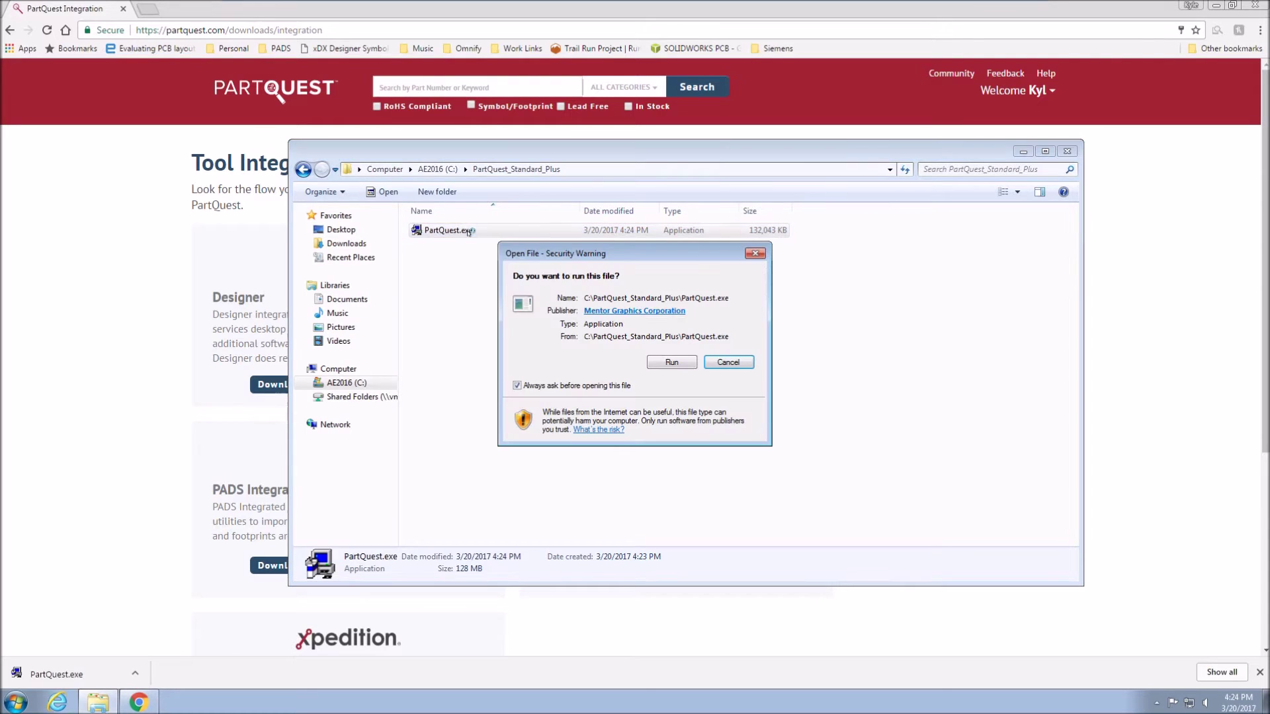
Run the installer and install the integration utilities to C:\MentorGraphics\PADS\PADSVX_2_2
click(688, 362)
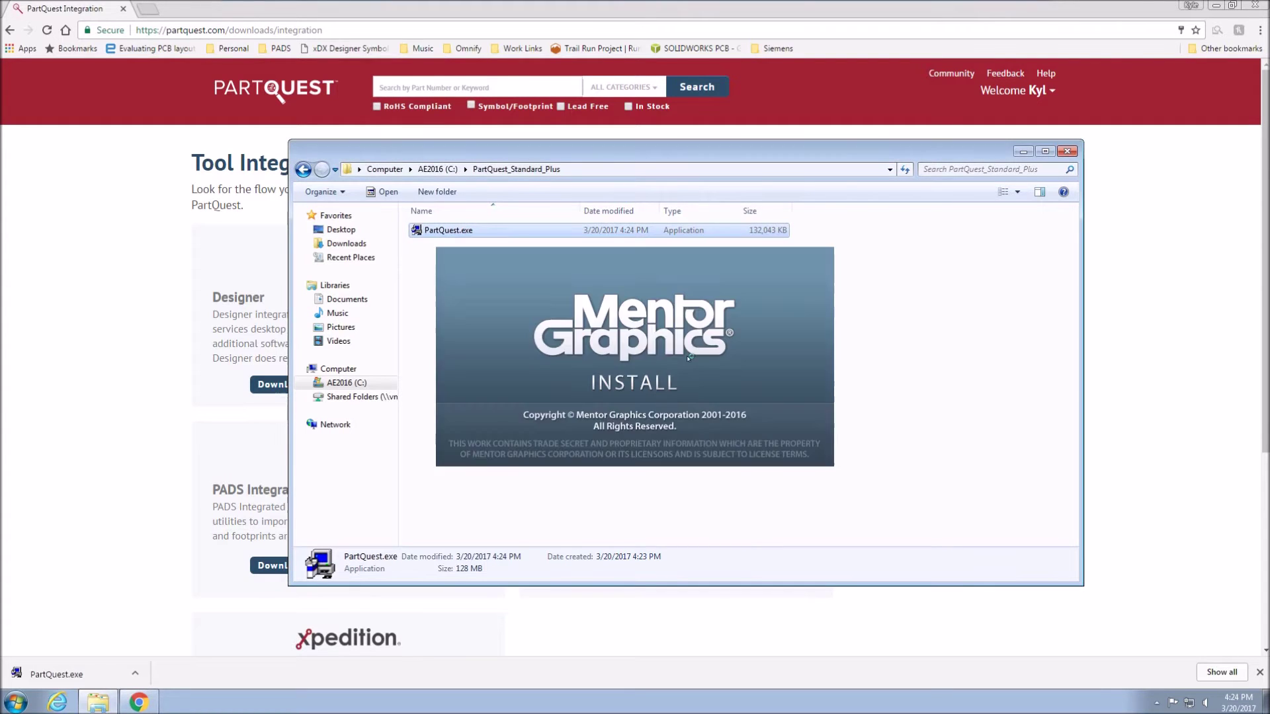
click(651, 372)
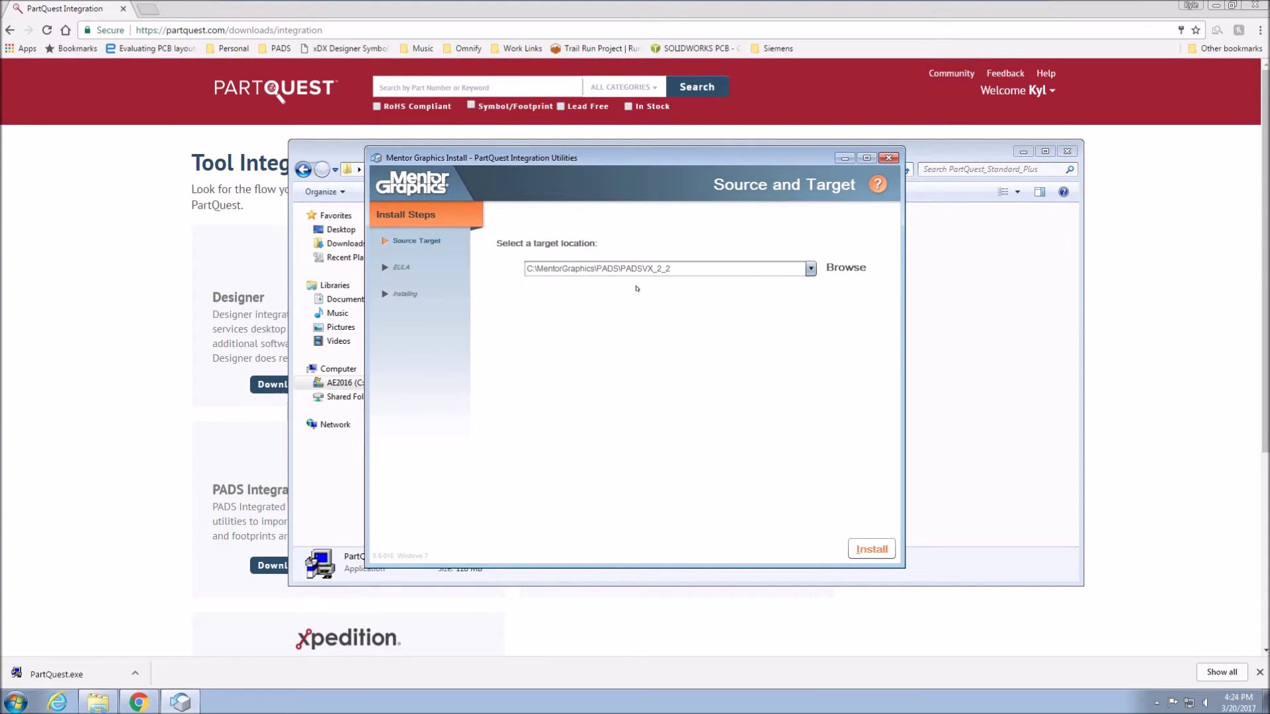
click(873, 549)
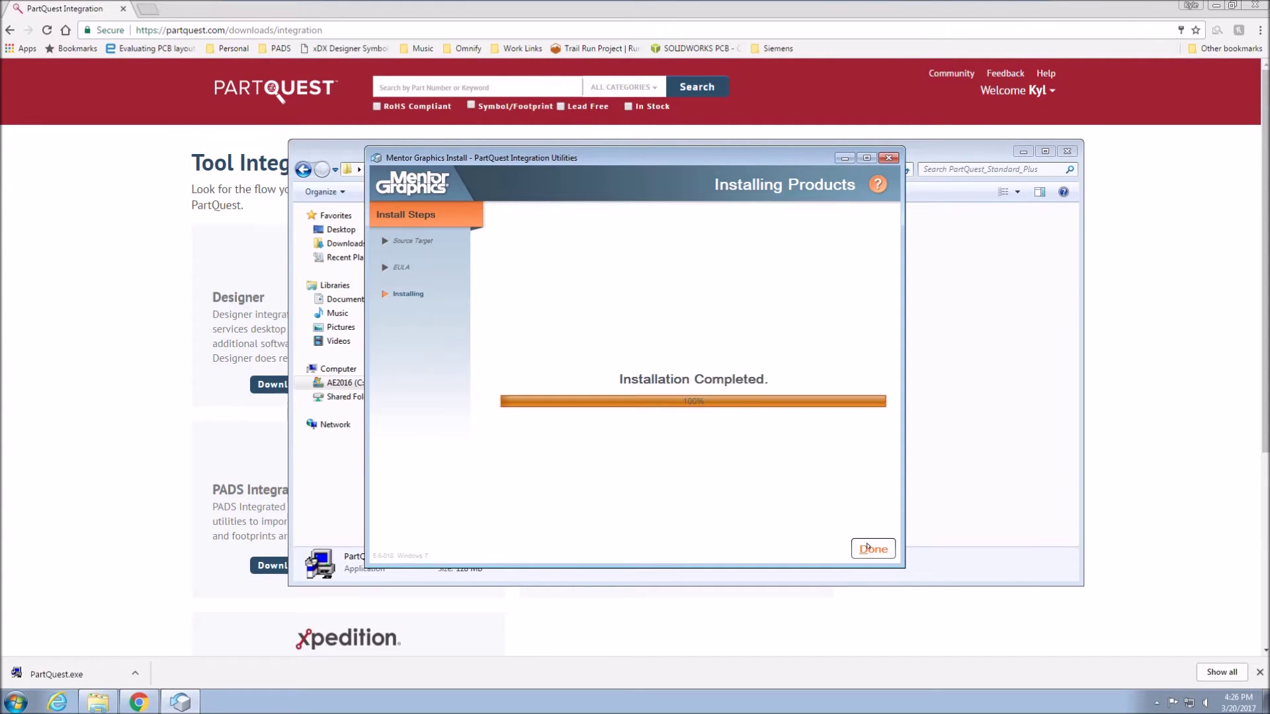
click(868, 547)
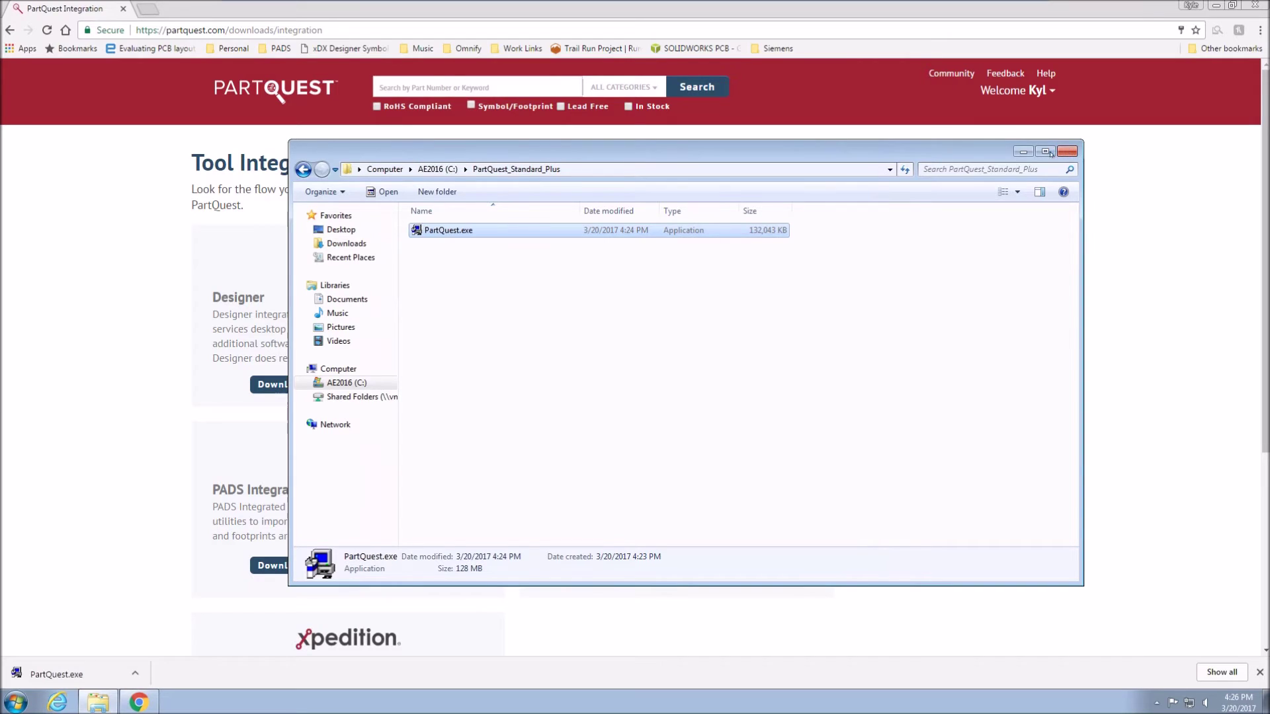
click(1022, 151)
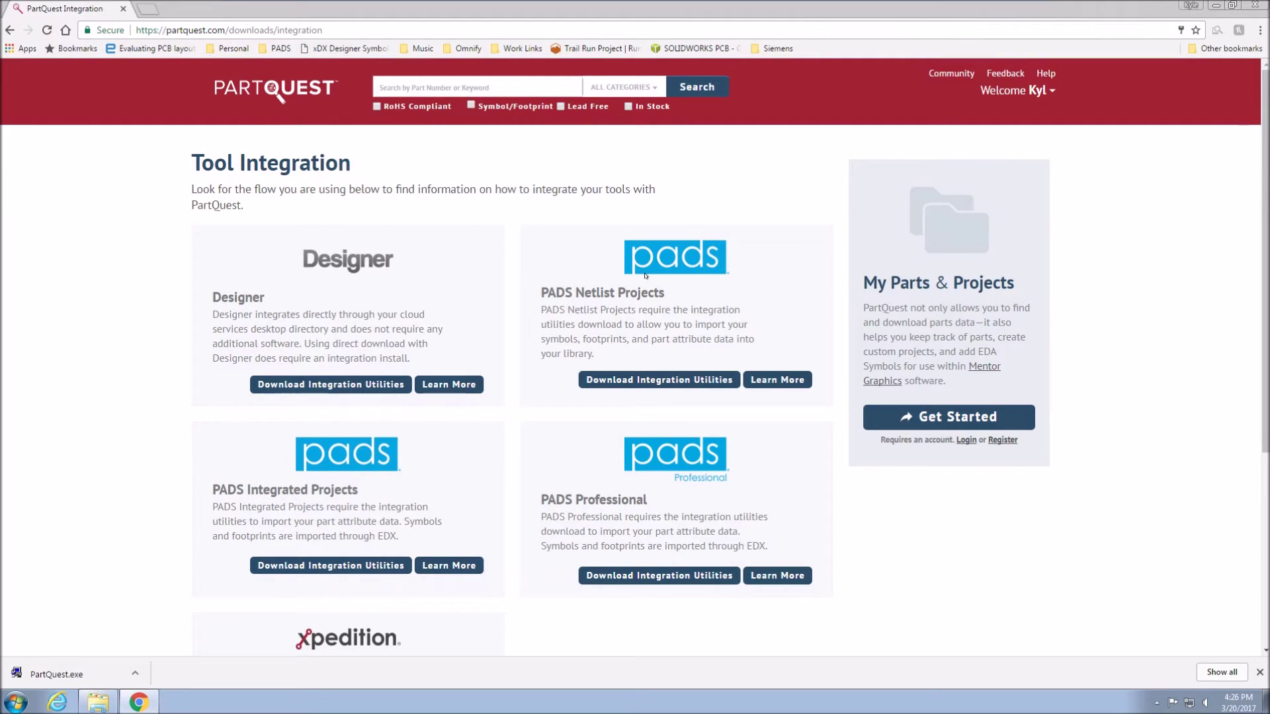
Search PartQuest for msp430 parts that have symbols and footprints
text(msp430)
click(470, 106)
click(701, 94)
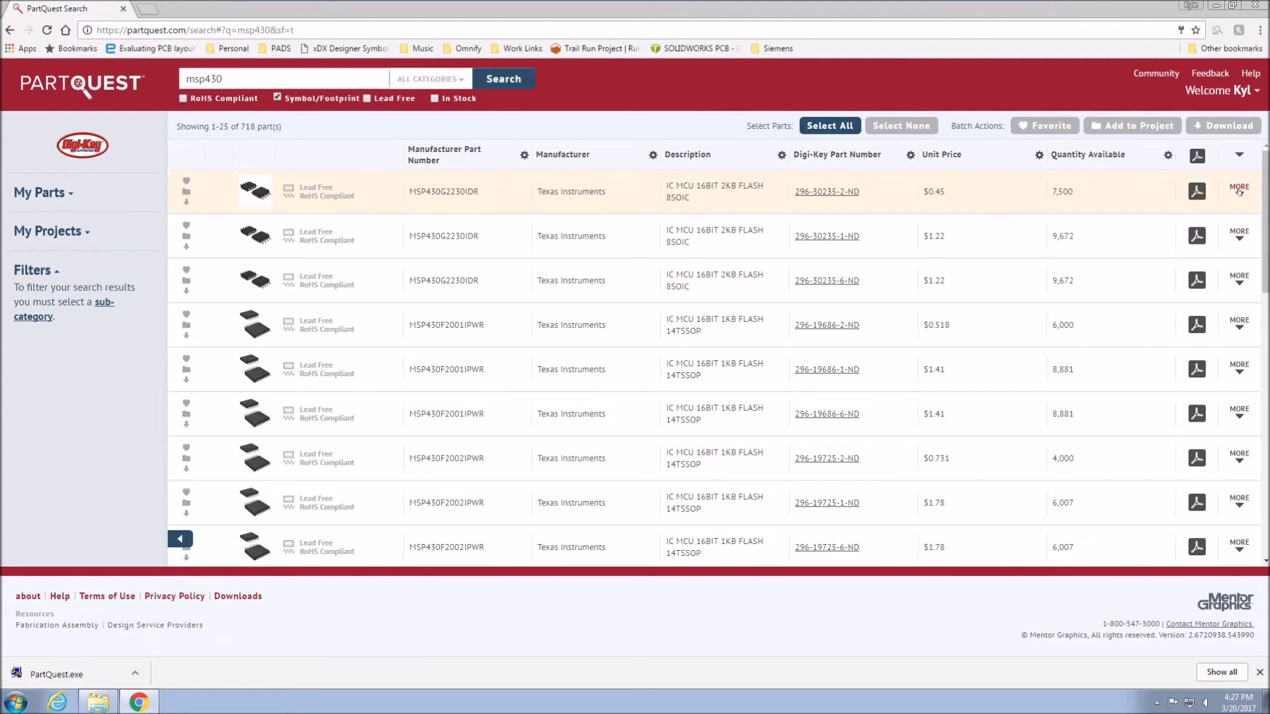
Show MSP430G2230IDR's full details and download it for PADS Integrated
click(1239, 190)
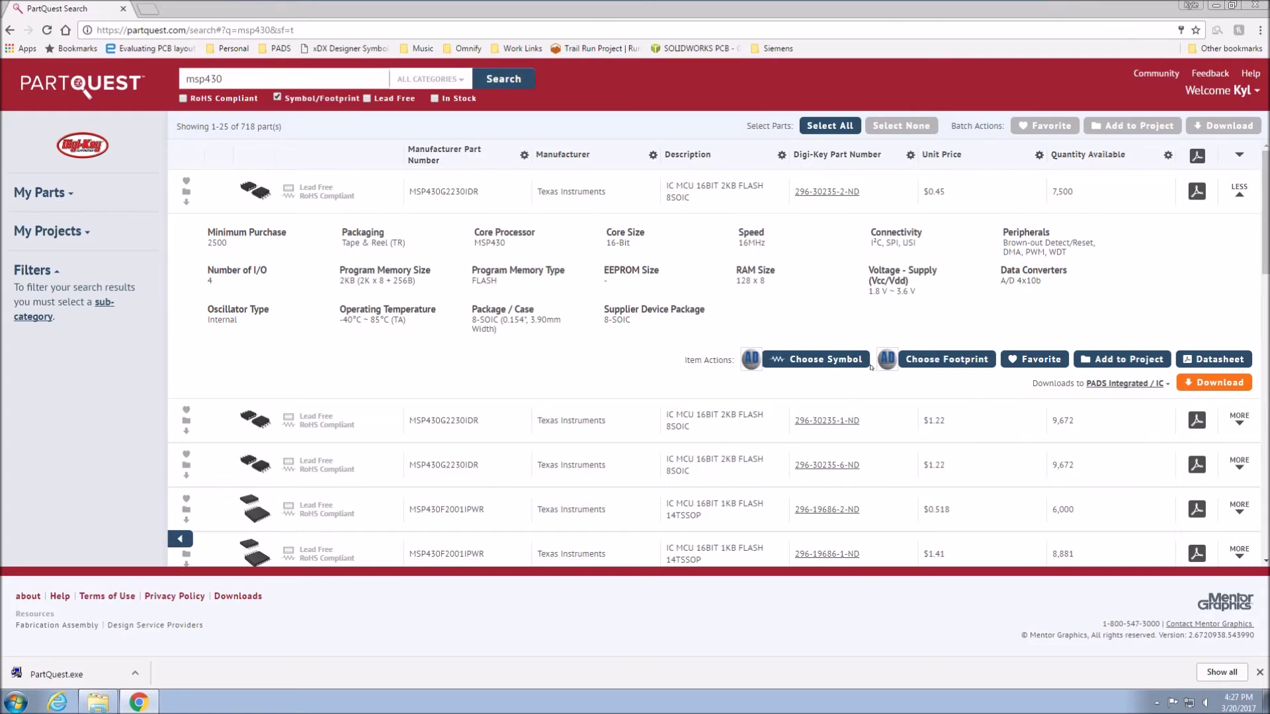
mouse_move(883, 367)
click(1186, 384)
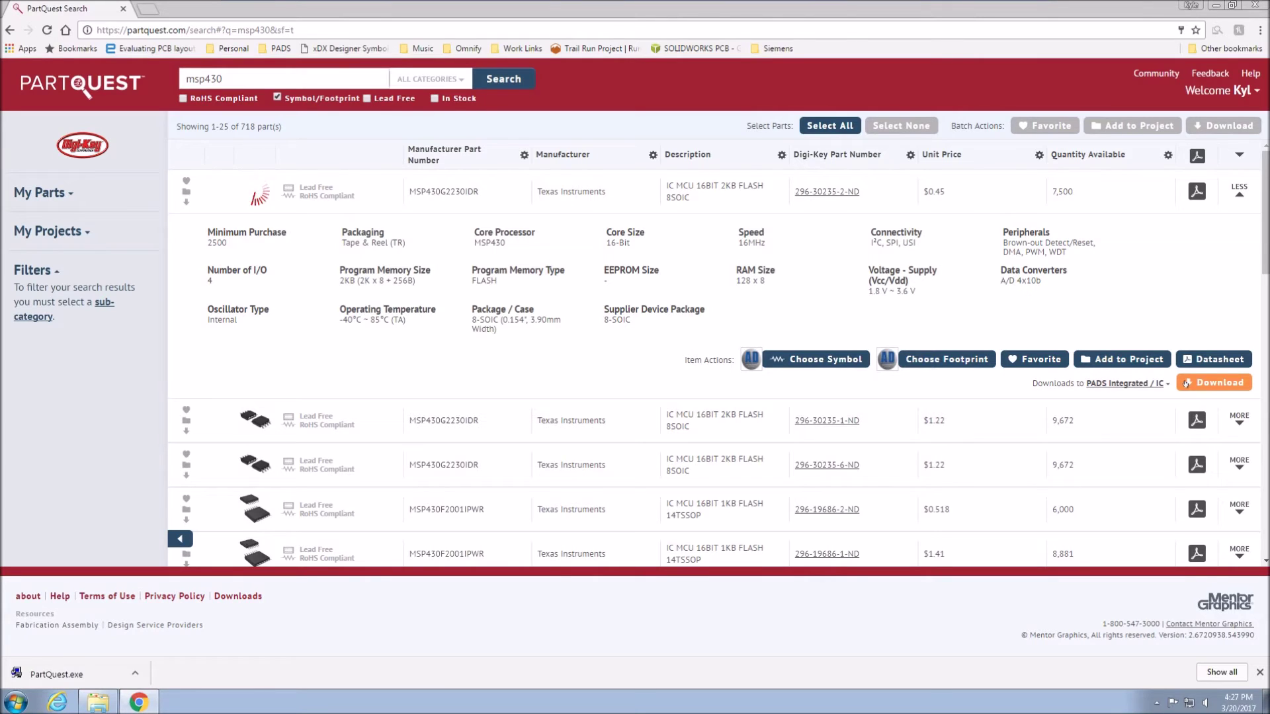
click(1185, 383)
Import the downloaded .pqz part archive with C:\PartQuest_Standard_Plus as the destination folder
right_click(68, 671)
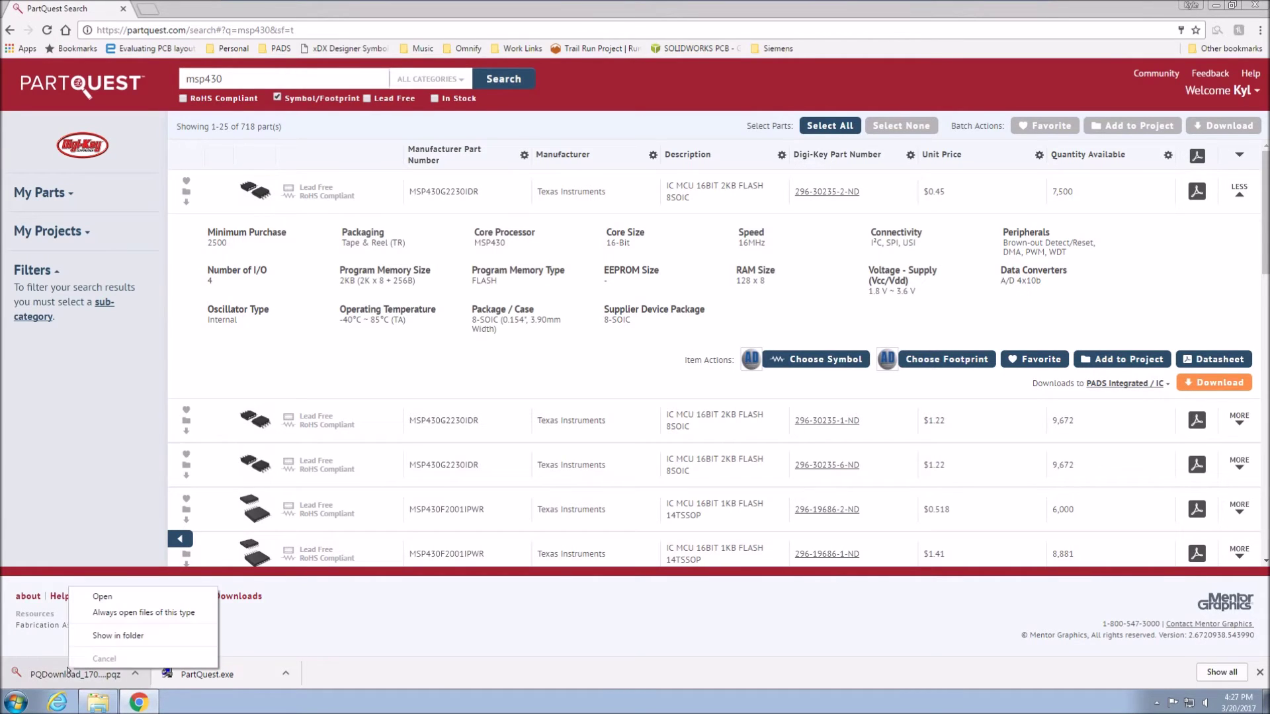
click(117, 636)
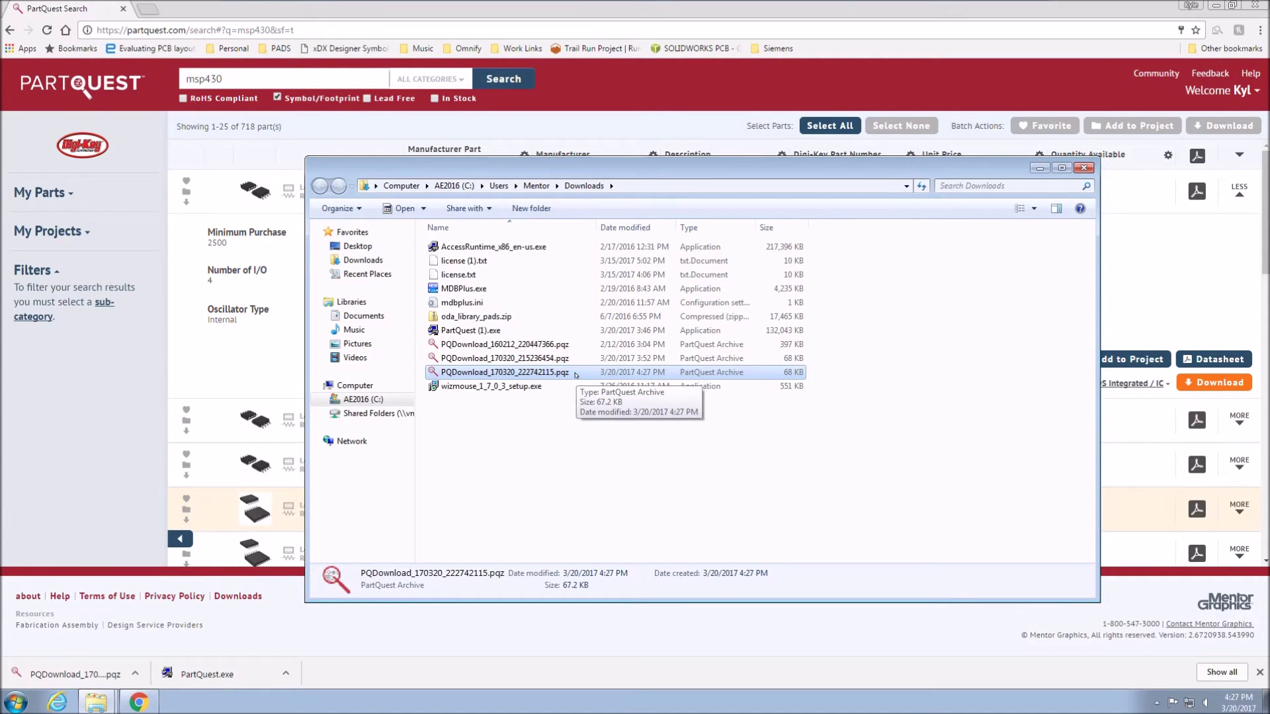
double_click(504, 372)
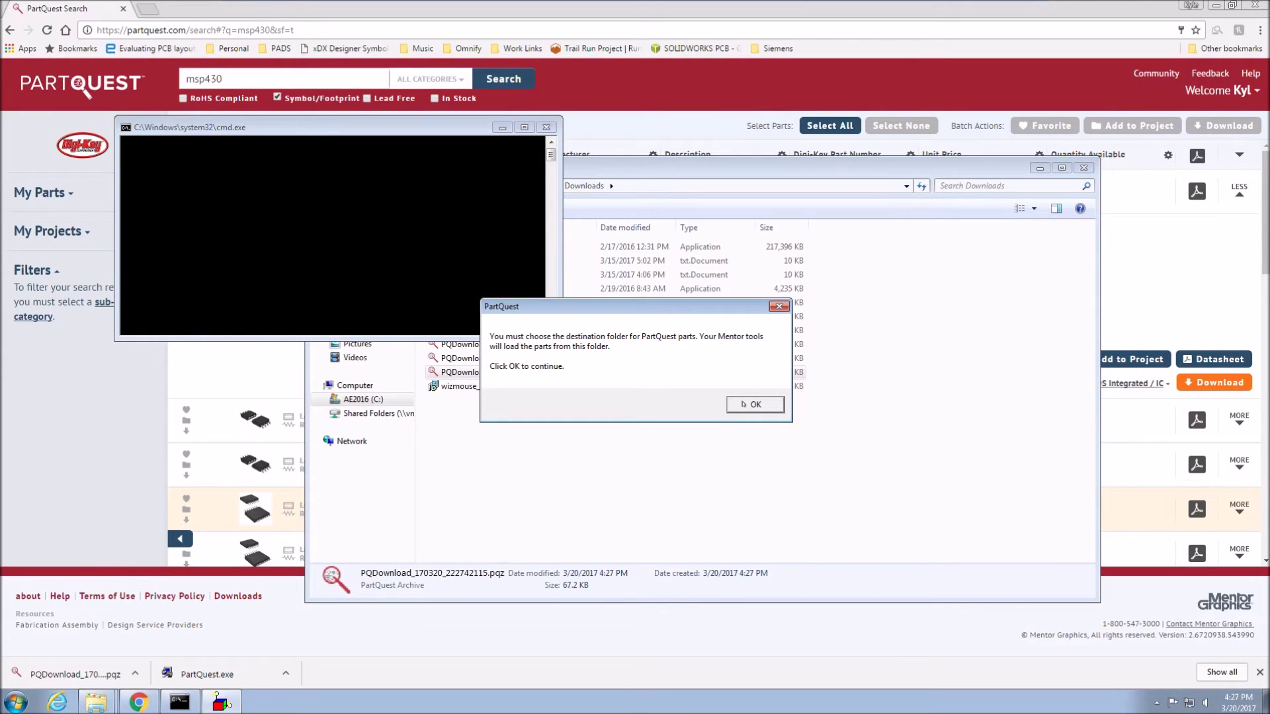
click(744, 404)
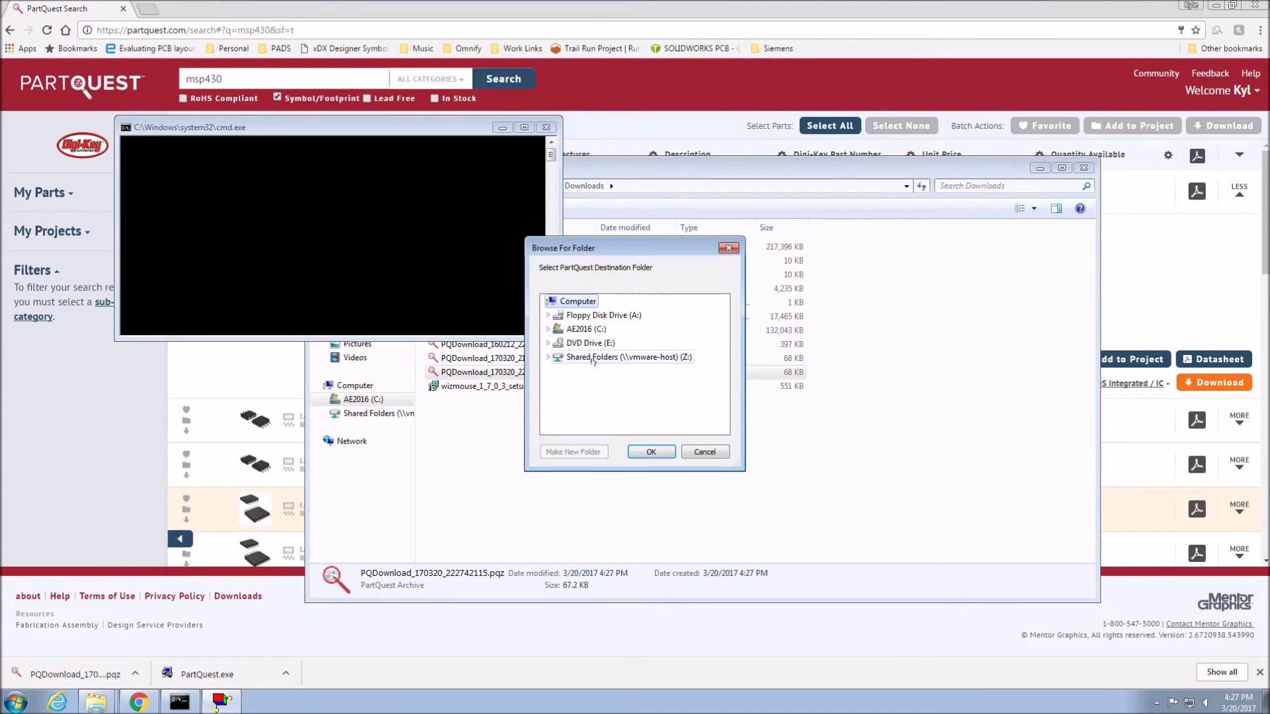
click(549, 329)
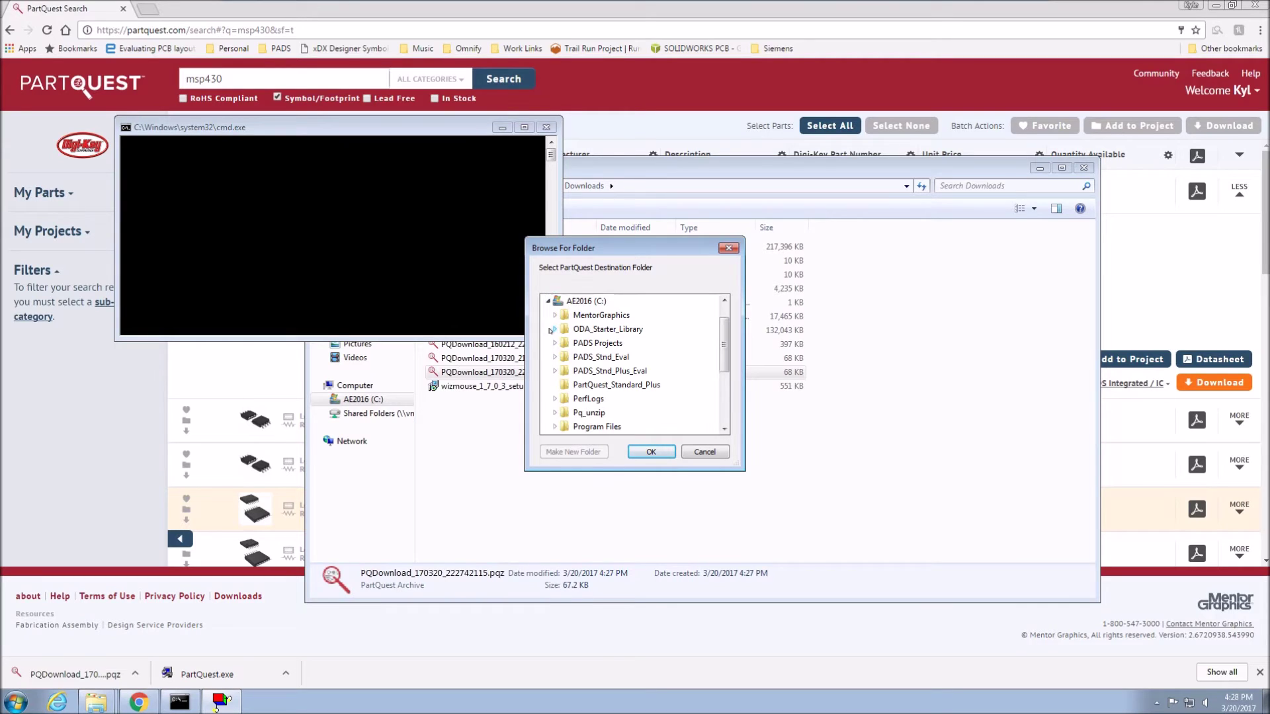
click(589, 385)
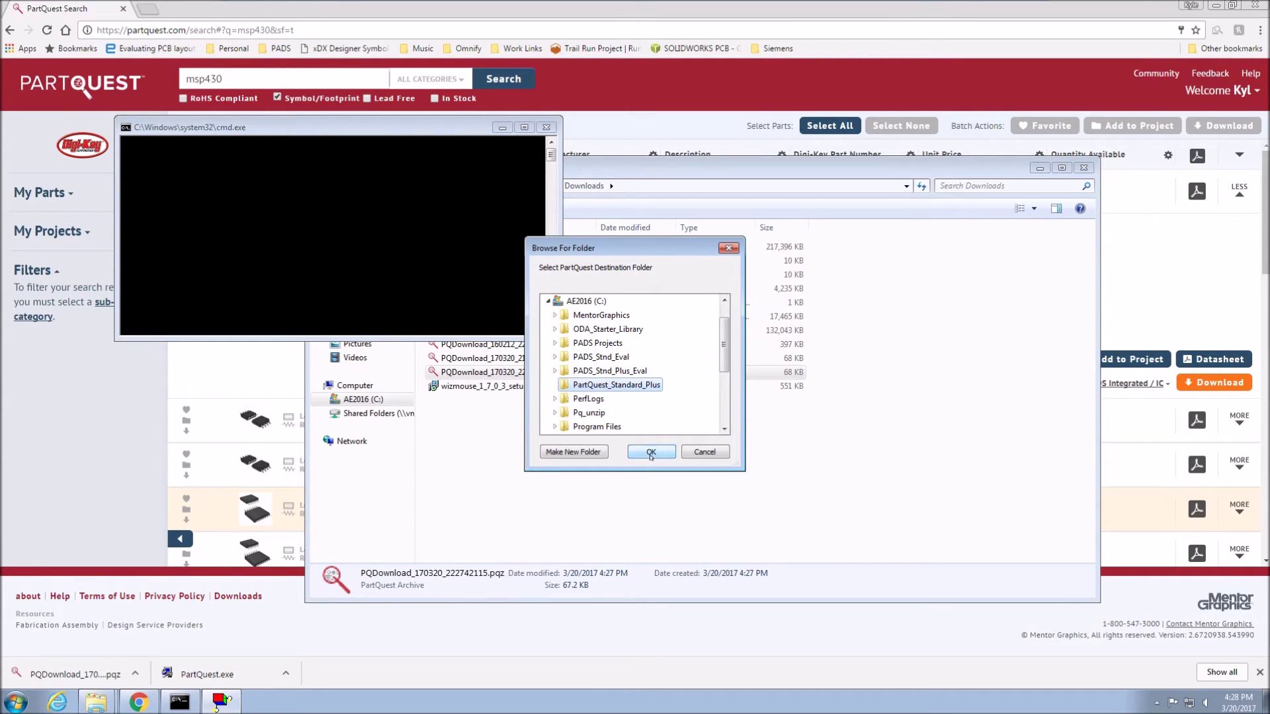
click(651, 452)
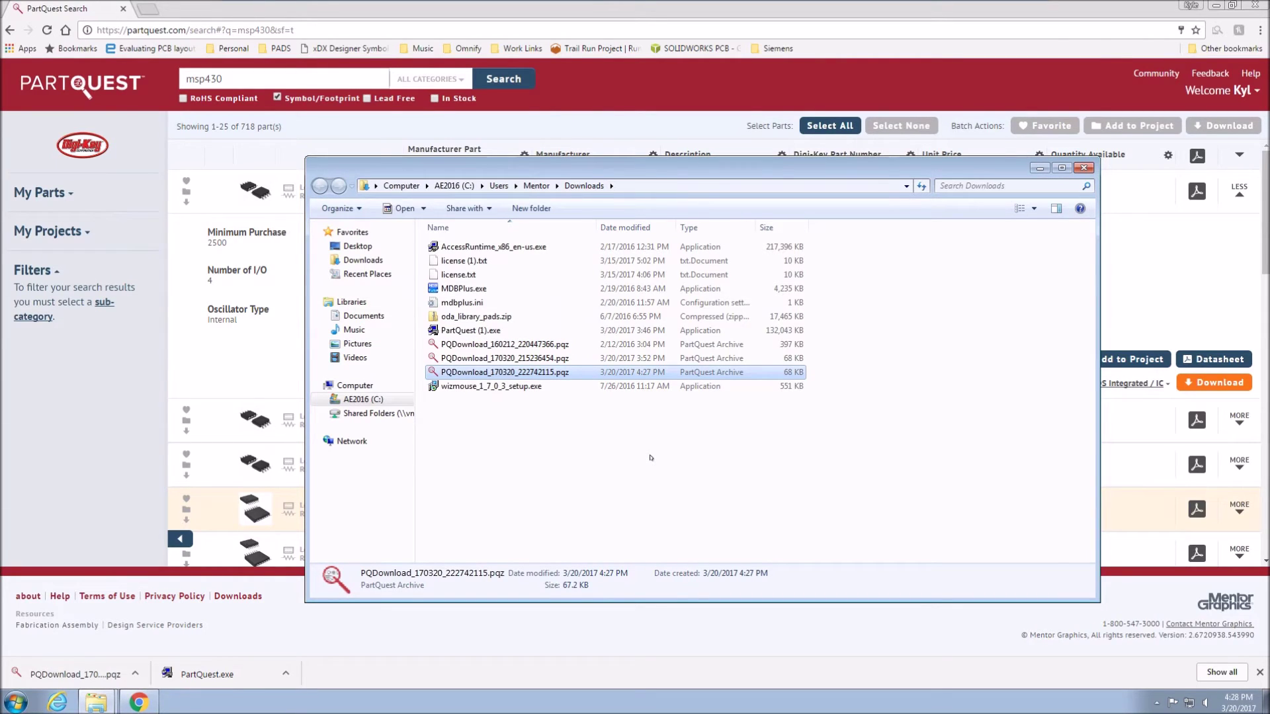
Browse to C:\PartQuest_Standard_Plus\PADS_Integrated to view the unpacked part files
click(363, 399)
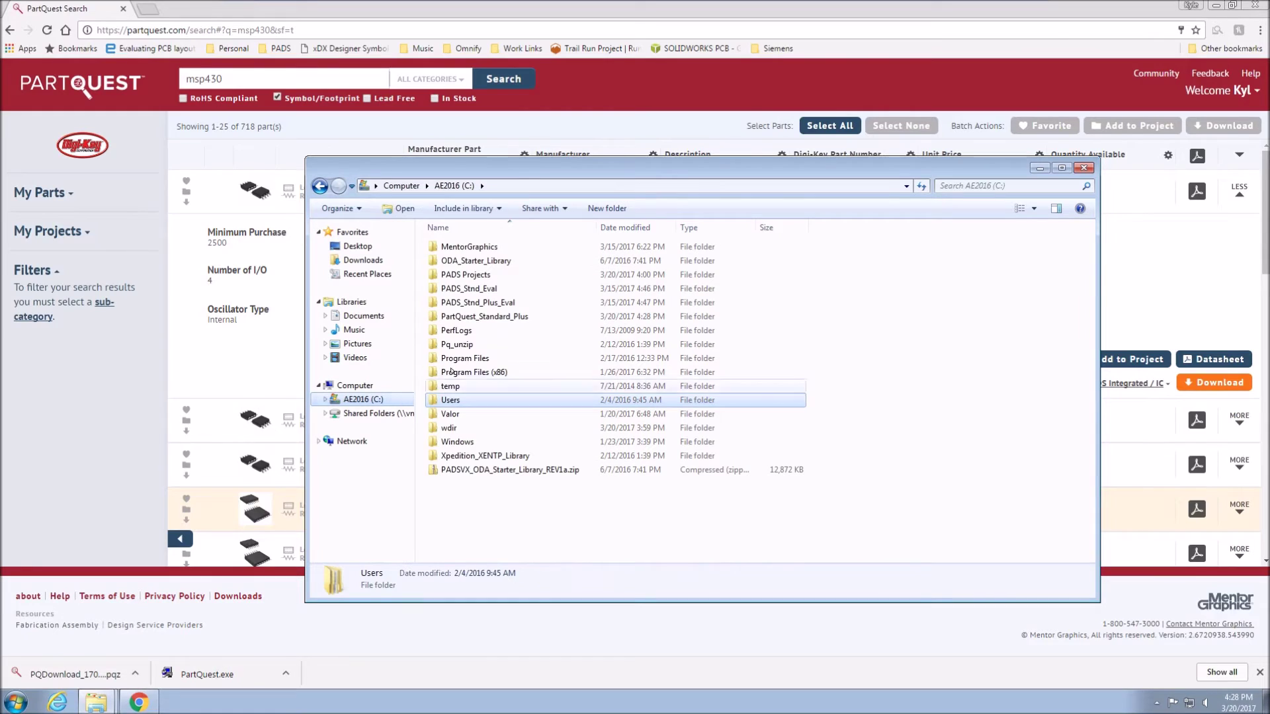
double_click(492, 320)
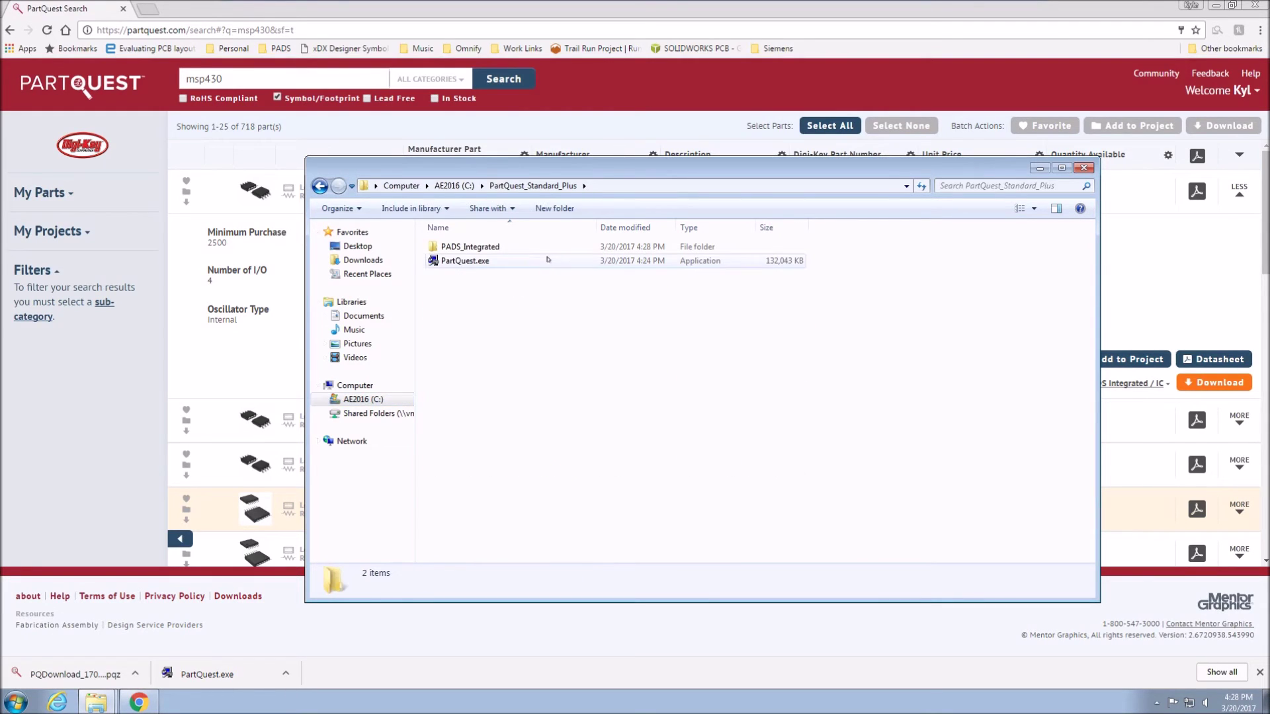
double_click(557, 247)
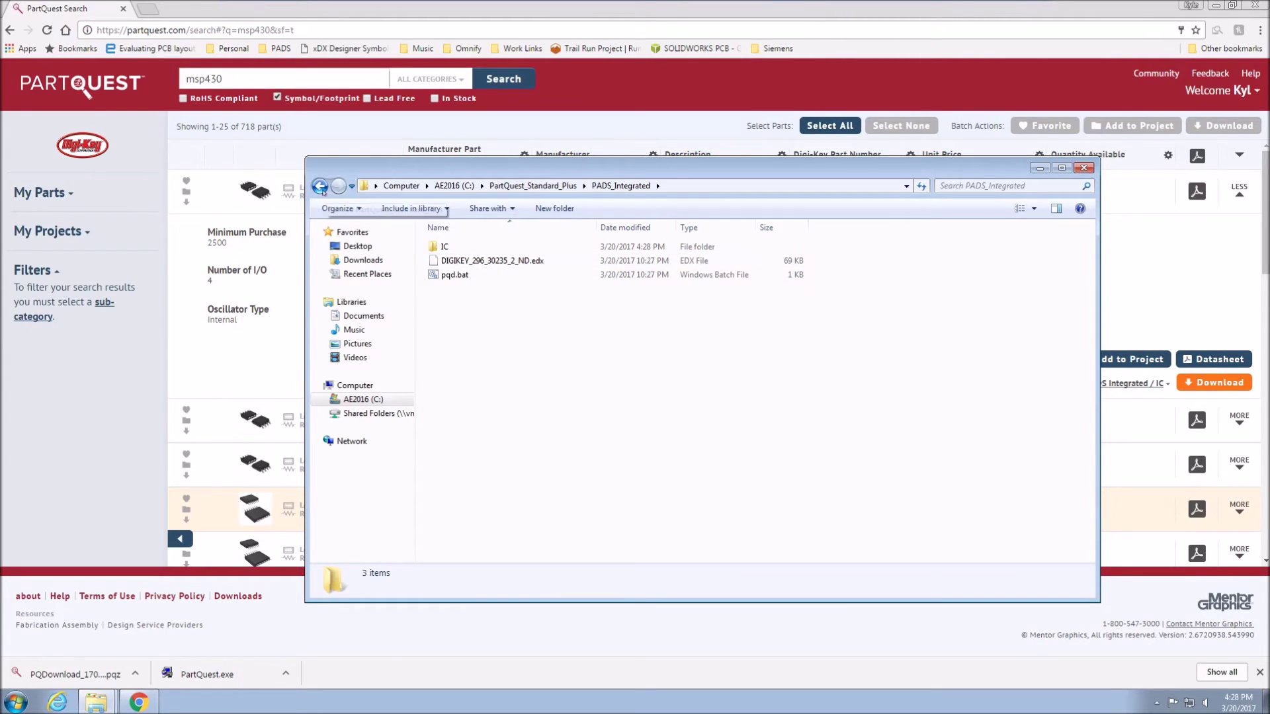
Return Explorer to PartQuest_Standard_Plus and open the recent Lesson1 project in DX Designer
click(320, 188)
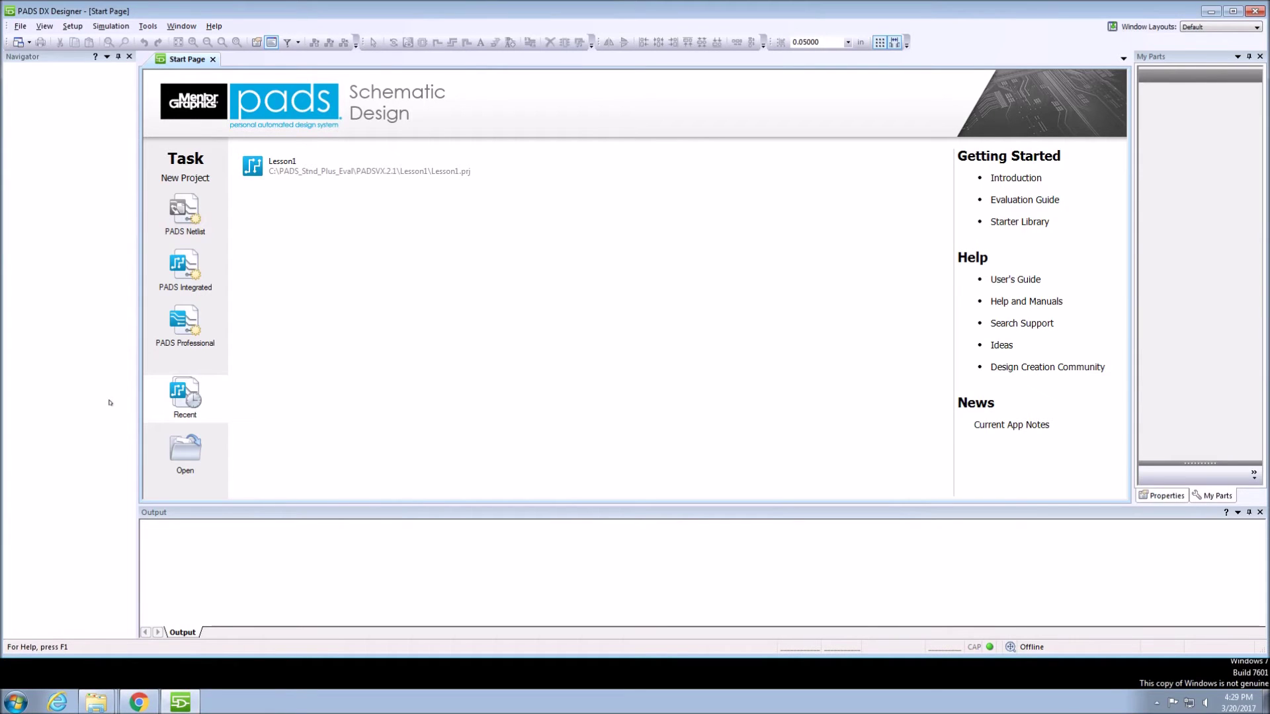
click(275, 162)
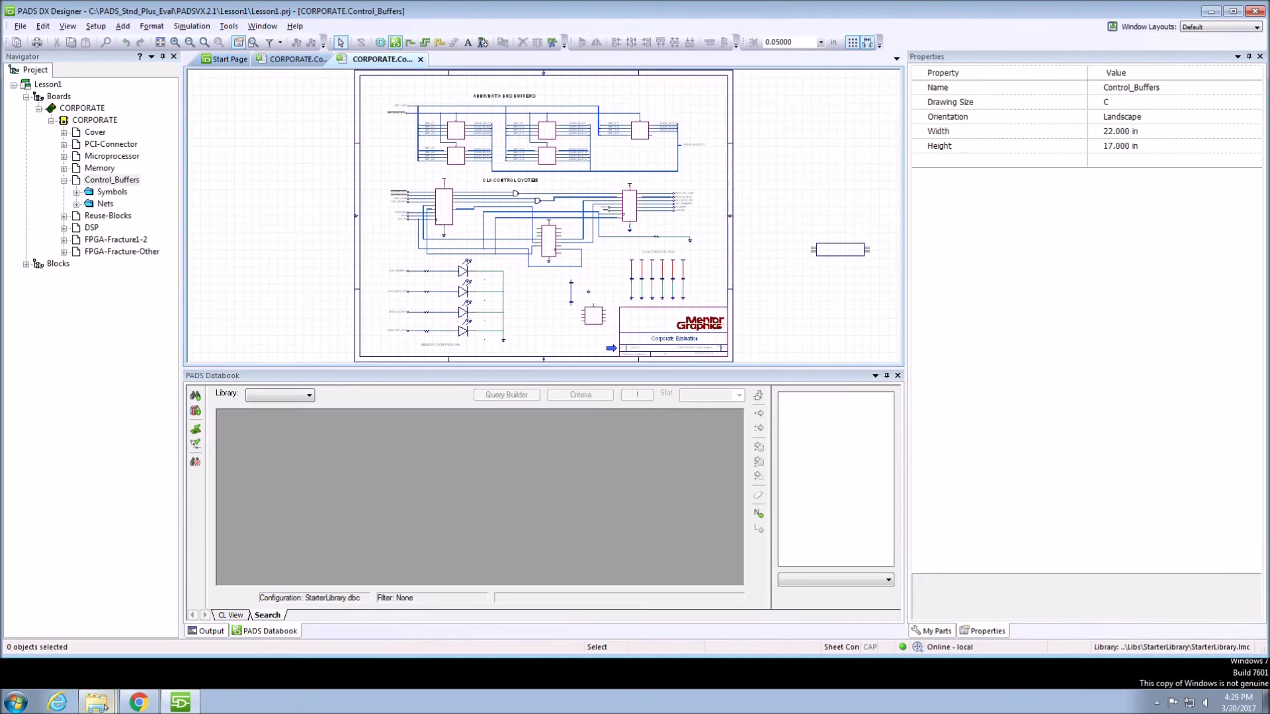
mouse_move(101, 705)
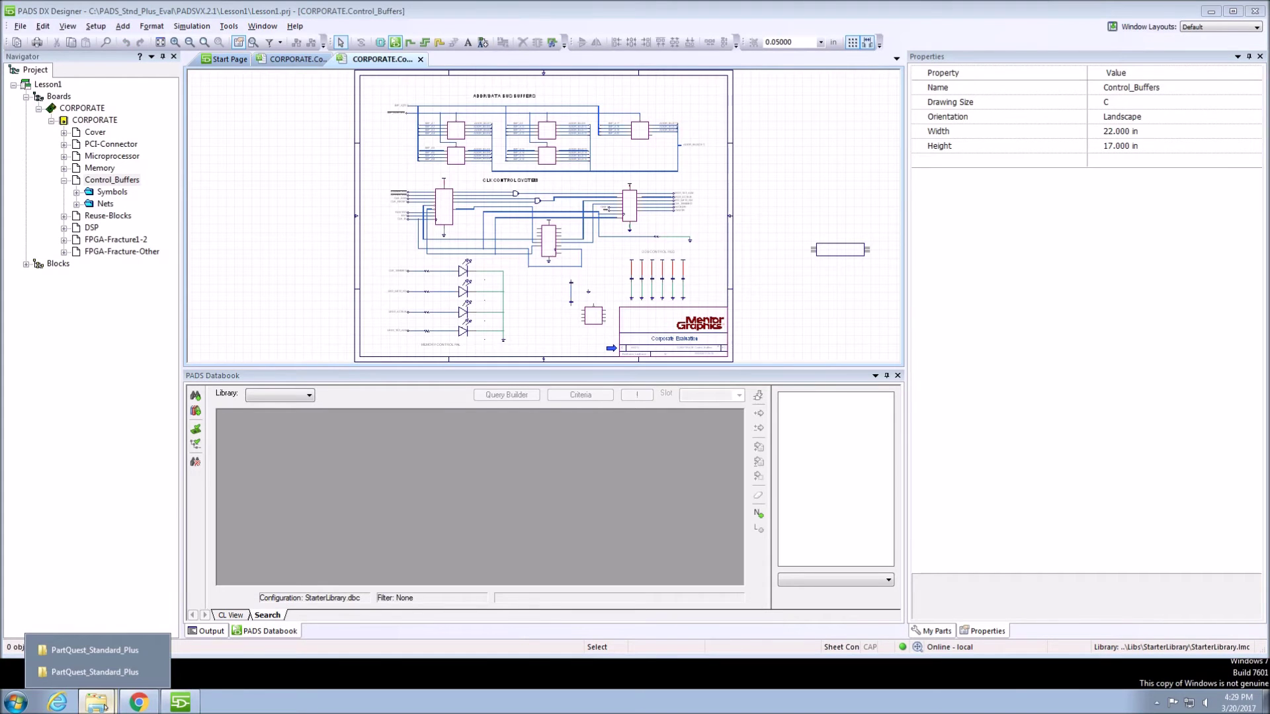
click(105, 673)
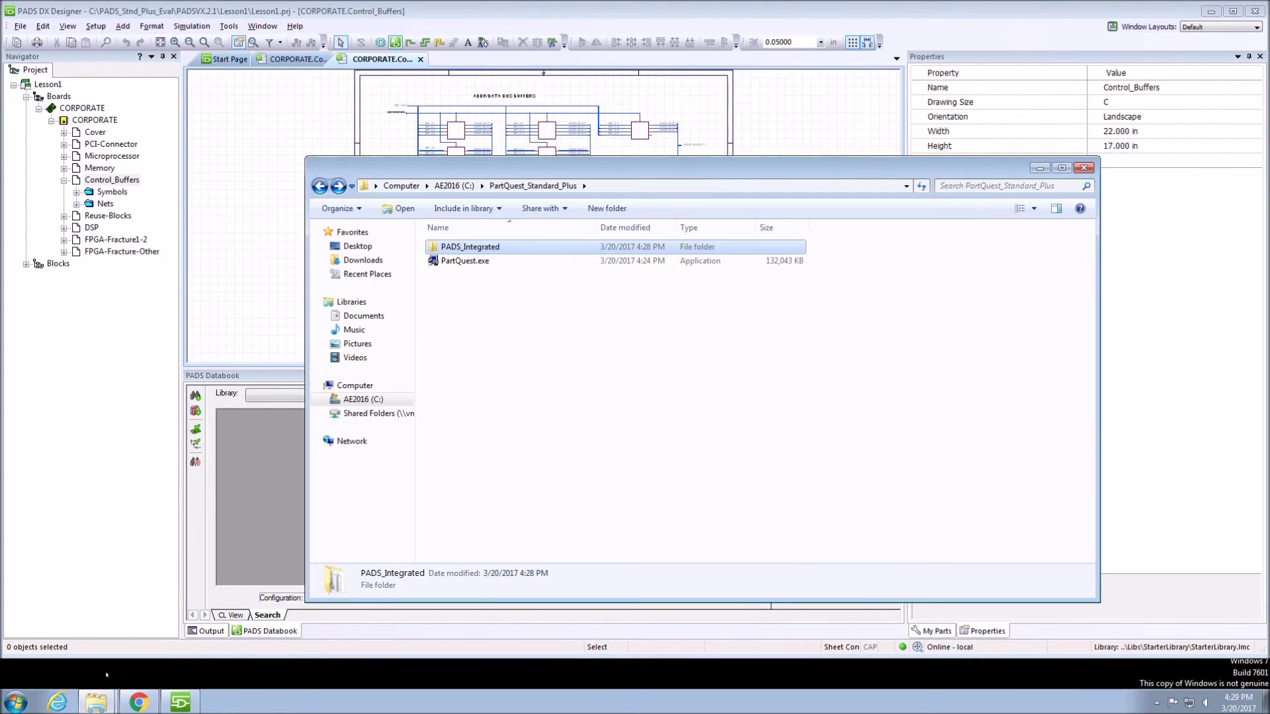
Open C:\wdir\PADSVX2.1\PartQuest\PartQuest.ini in Notepad++
click(368, 400)
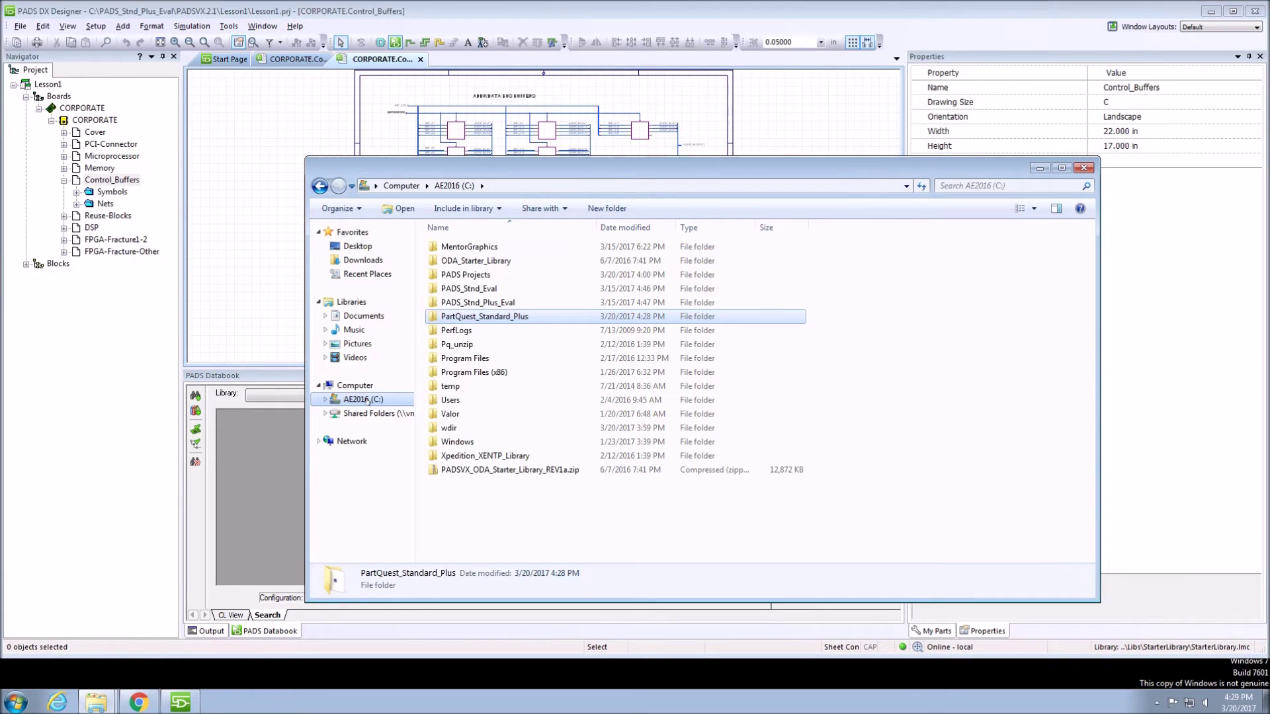
double_click(477, 432)
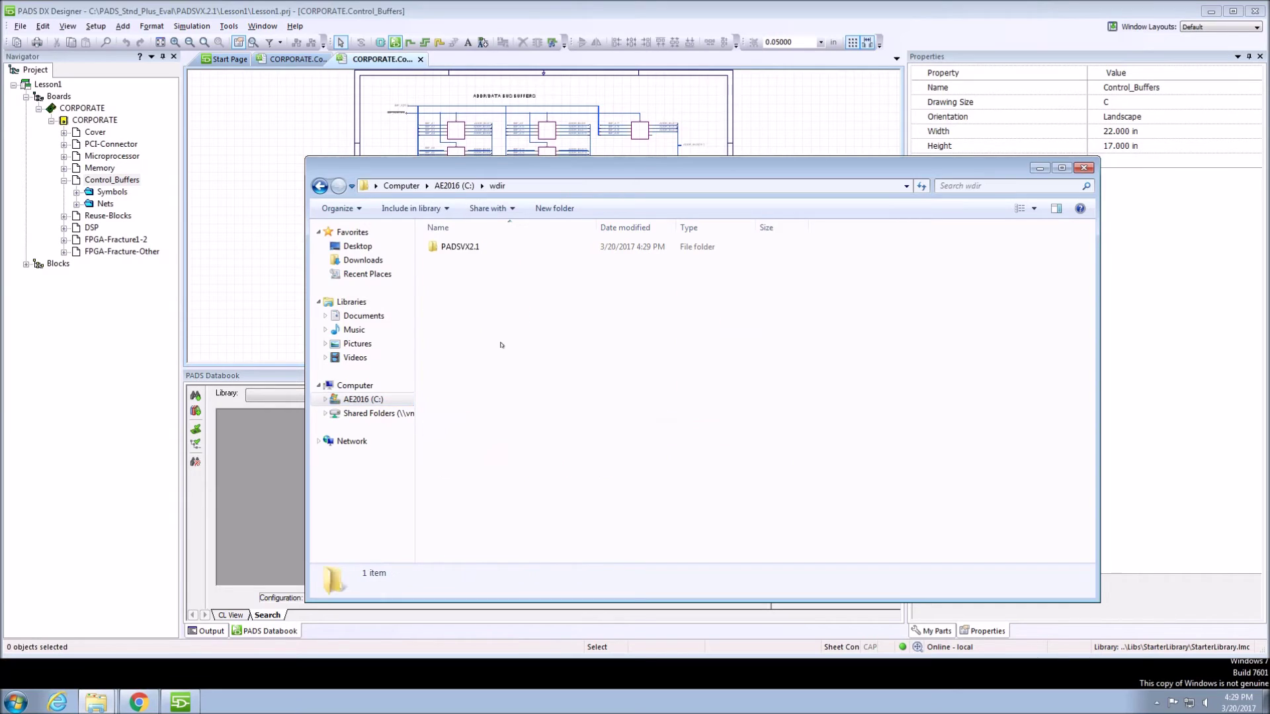
double_click(510, 250)
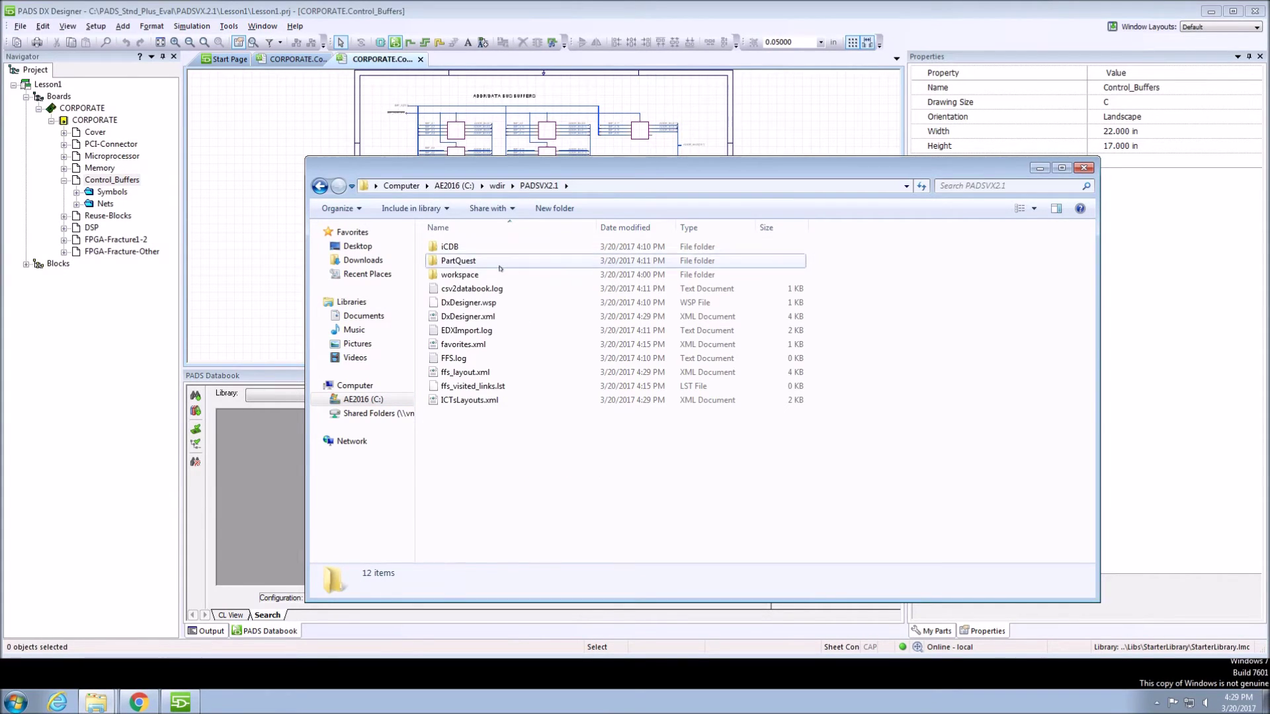
double_click(500, 263)
click(503, 291)
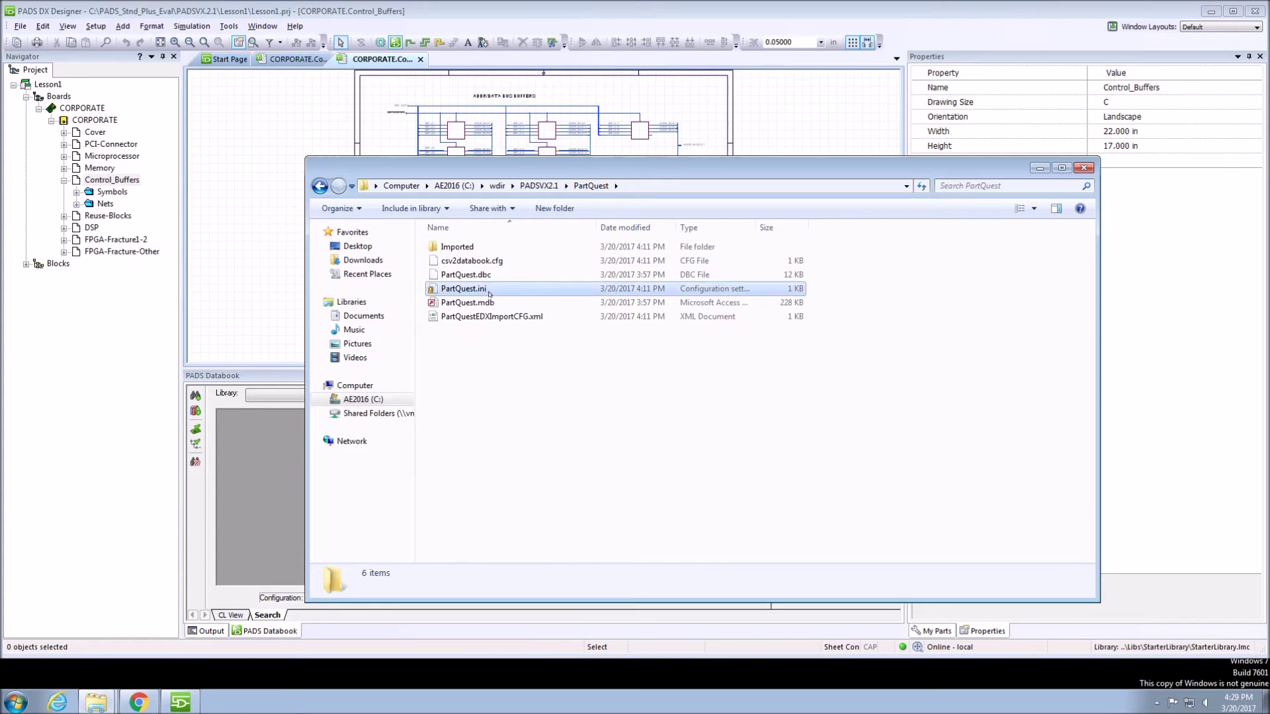
right_click(503, 293)
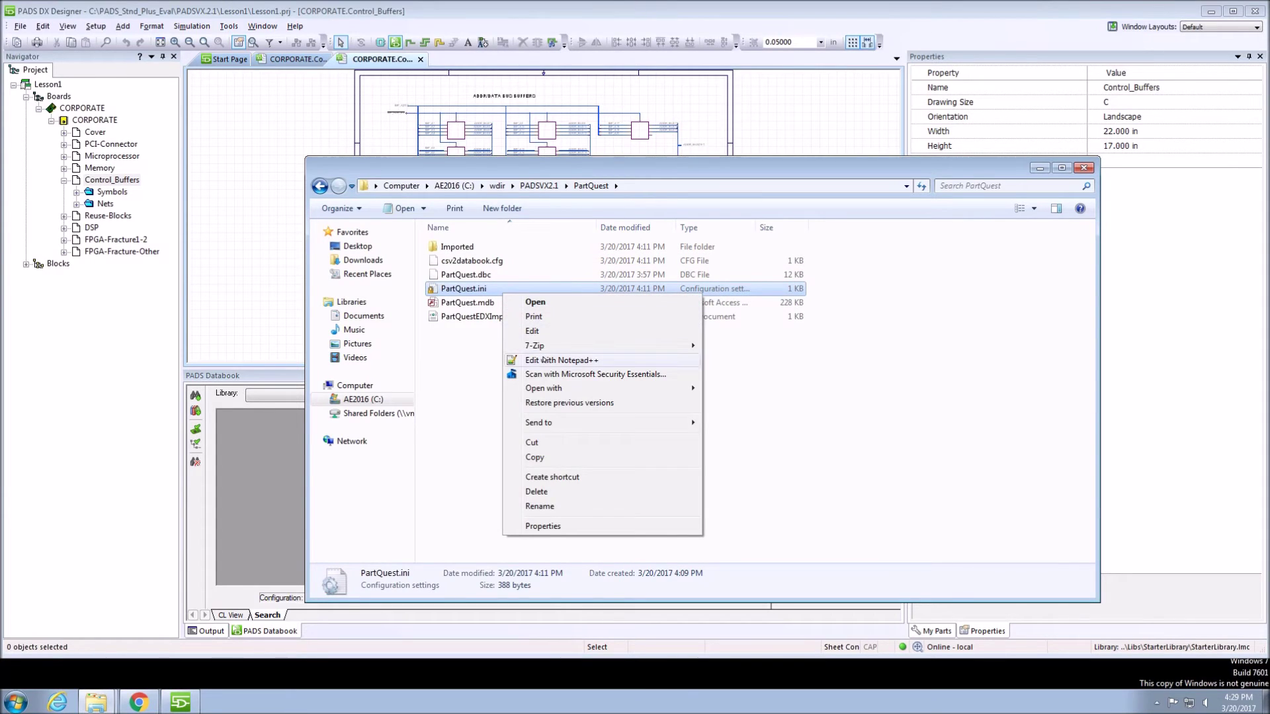
click(544, 357)
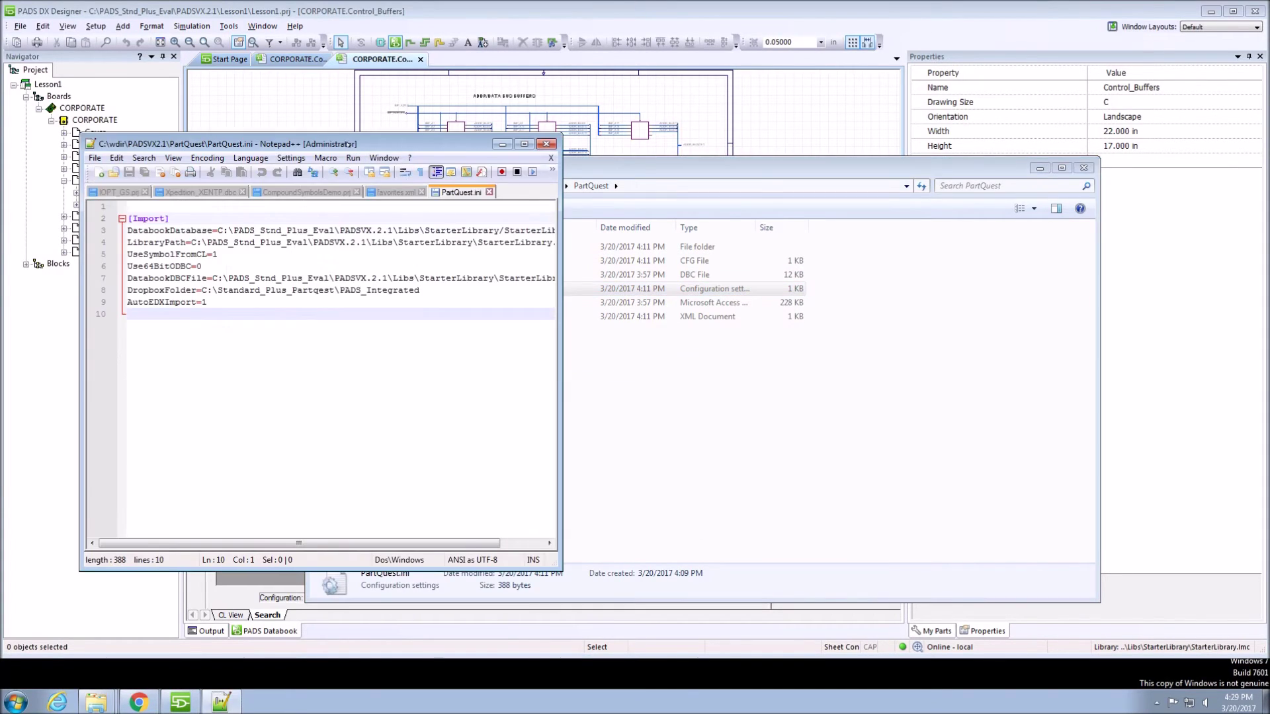
Move and enlarge the Notepad++ window so PartQuest.ini's DropboxFolder and AutoEDXImport=1 lines read fully
drag(329, 143, 957, 141)
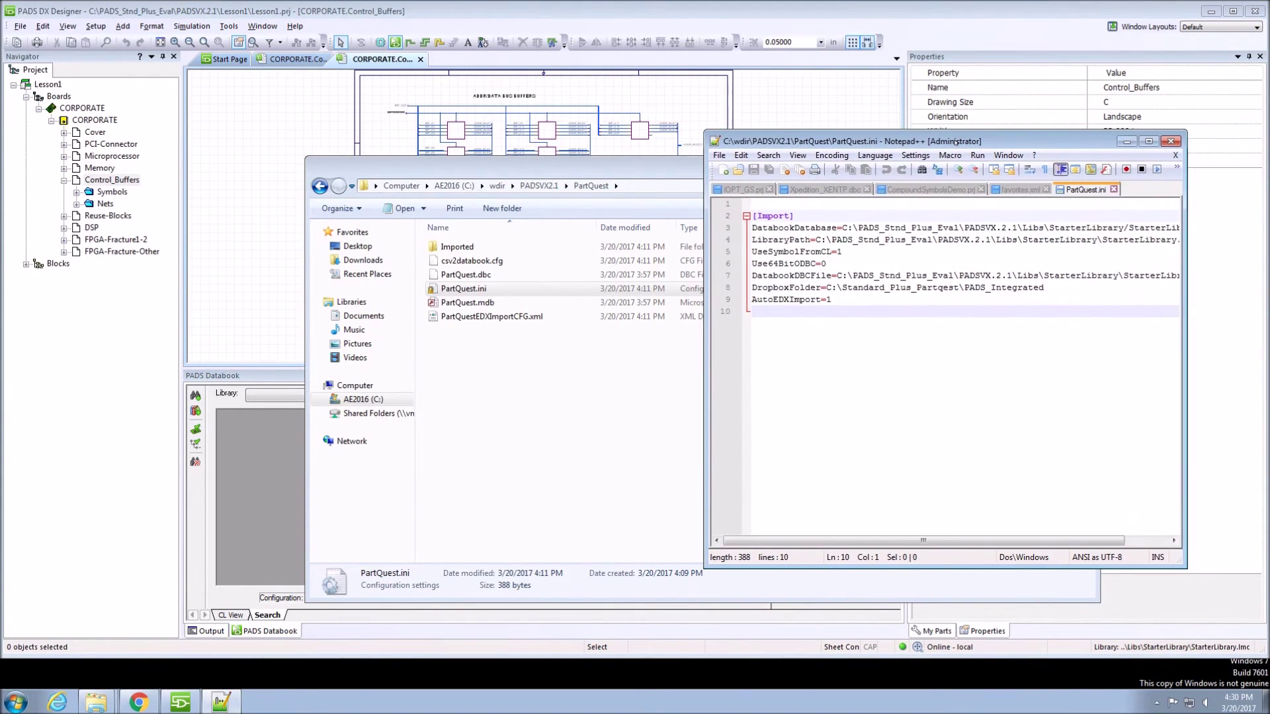
drag(1186, 568, 1249, 620)
drag(956, 141, 816, 121)
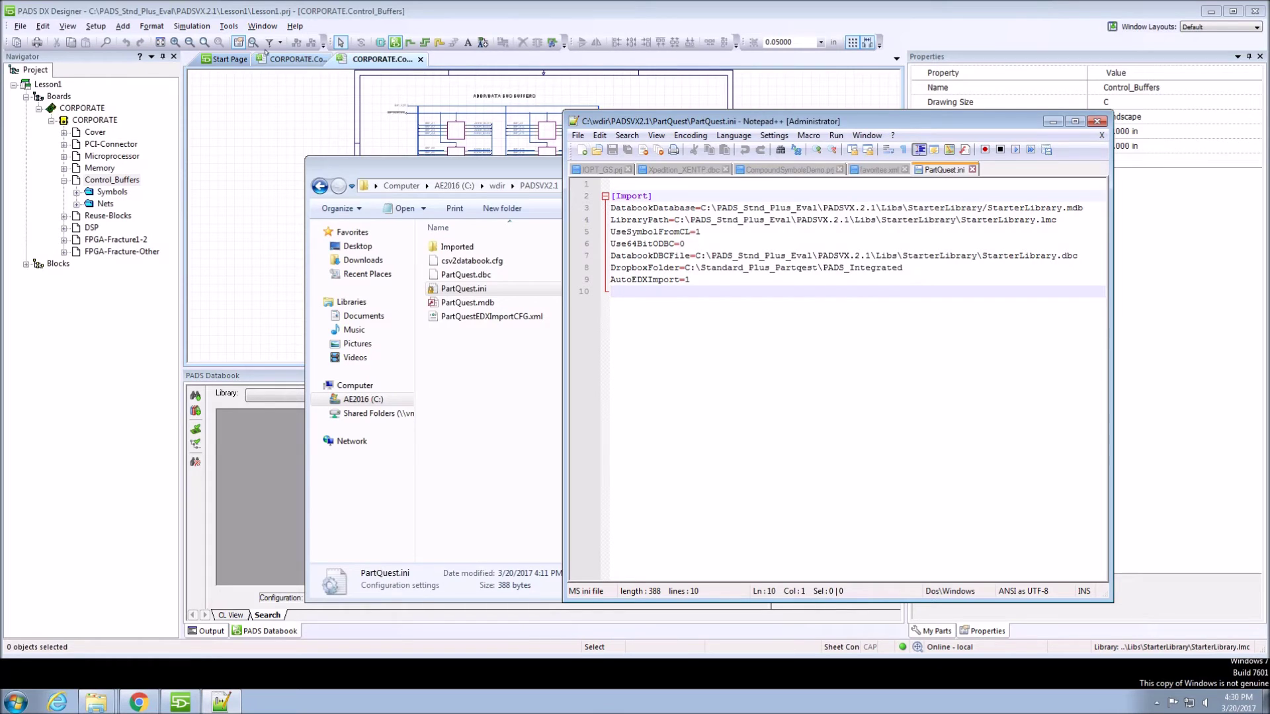
Review the Project library paths and the PADS Databook page (StarterLibrary.dbc) in Settings, then close it
click(96, 27)
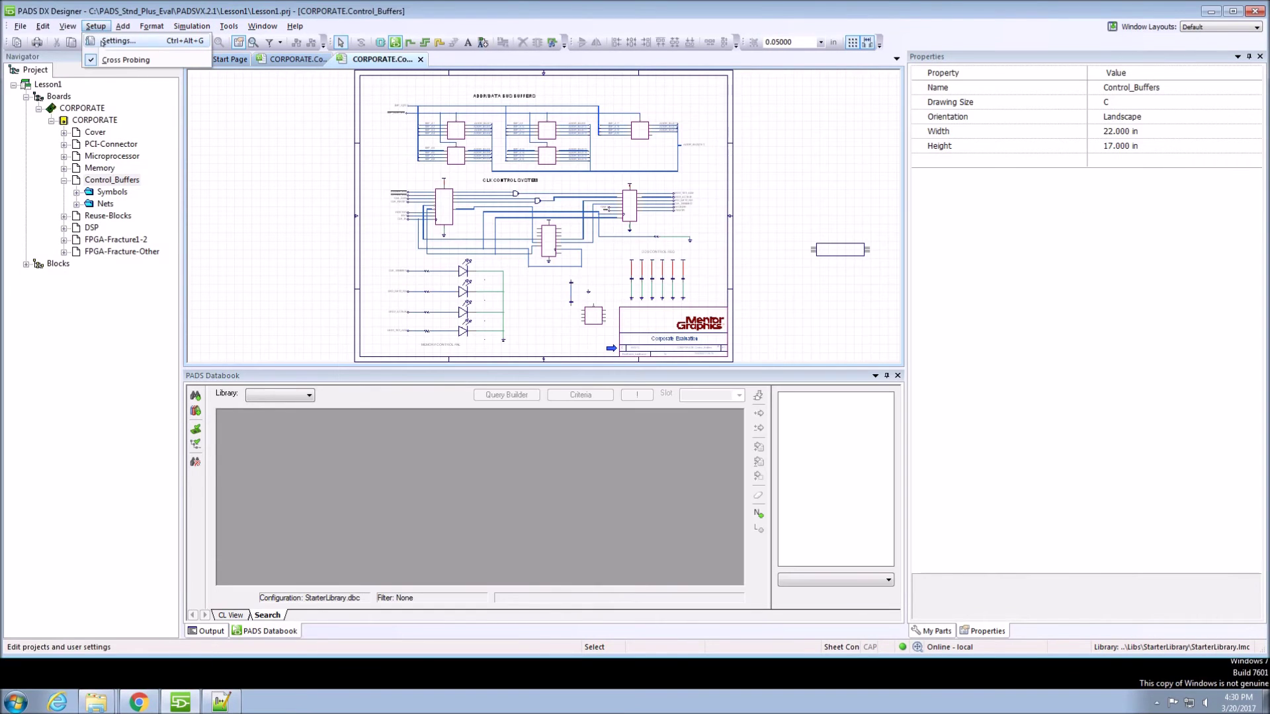
click(99, 41)
scroll(422, 249, up, 5)
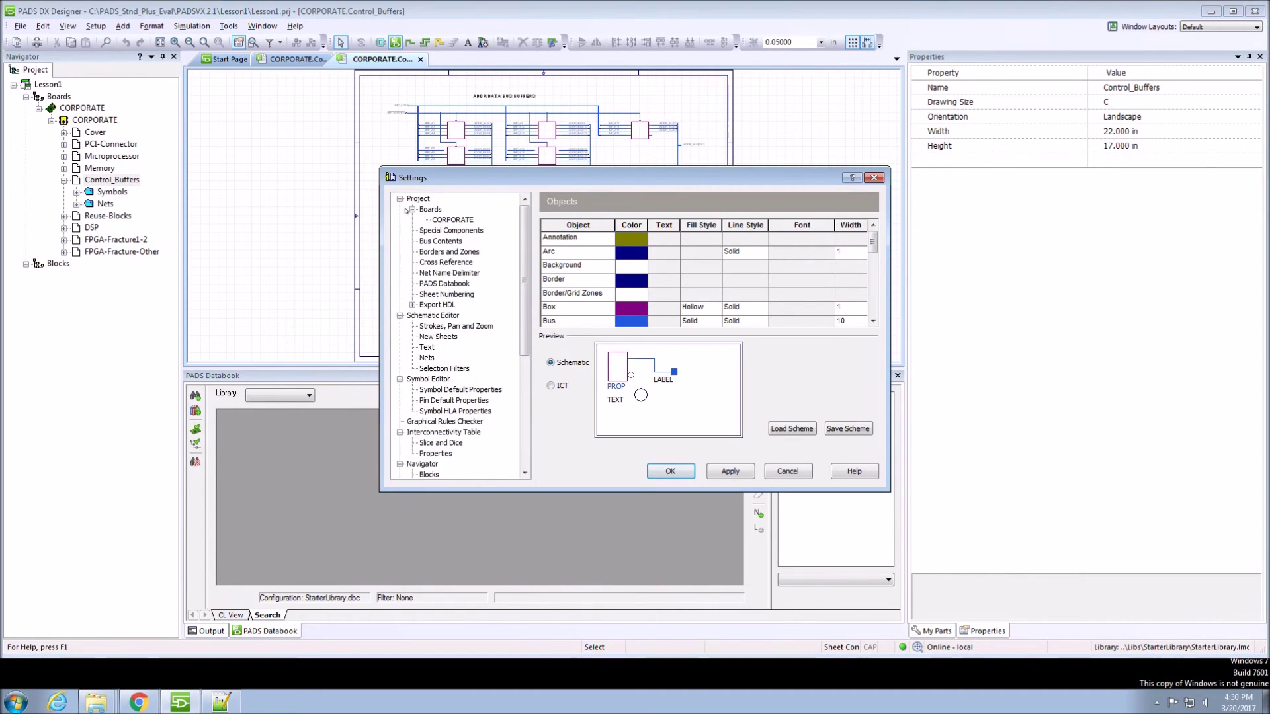
click(418, 199)
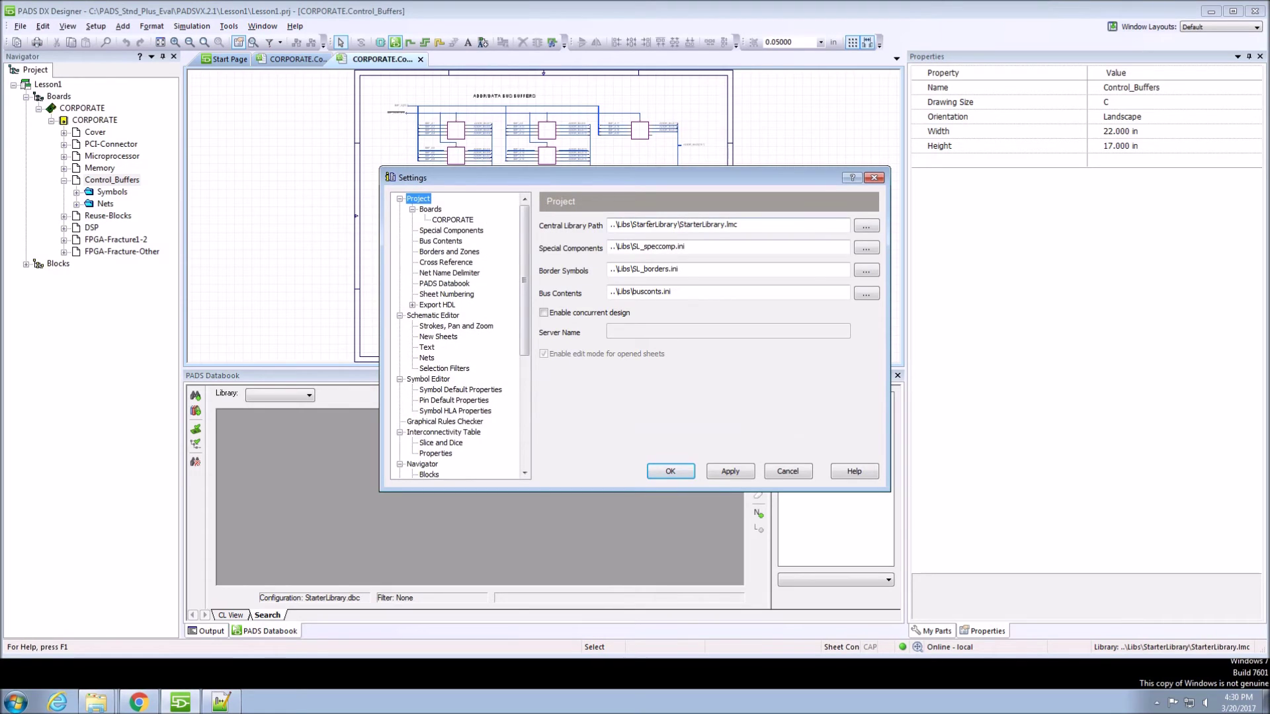
click(456, 283)
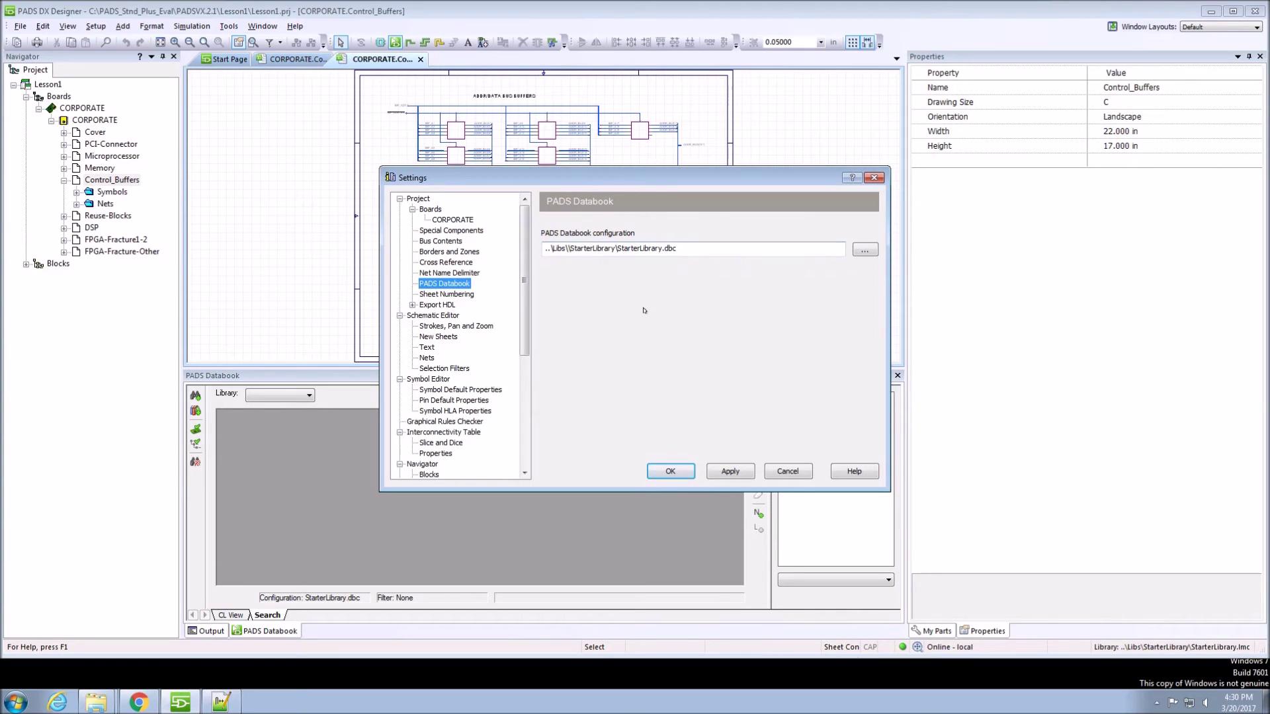
click(419, 199)
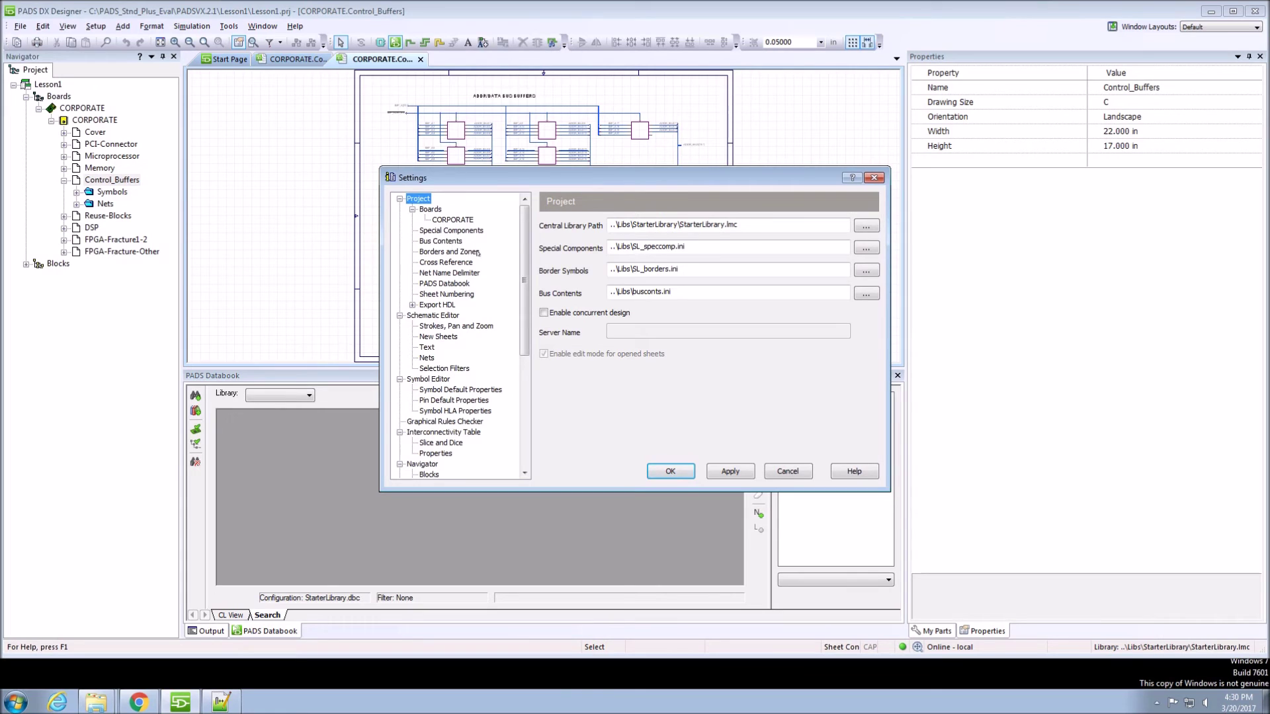
click(869, 177)
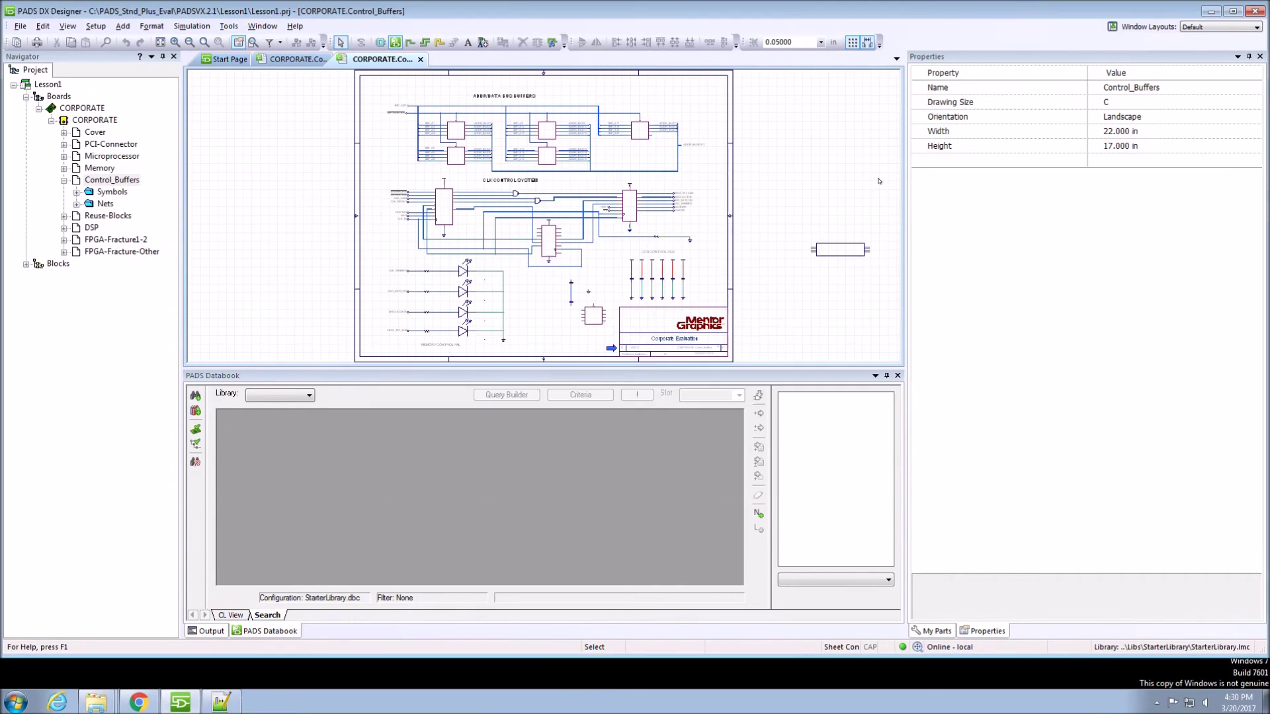
click(806, 169)
Run Import PartQuest Parts, accepting the detected C:\PartQuest_Standard_Plus\PADS_Integrated folder
click(232, 26)
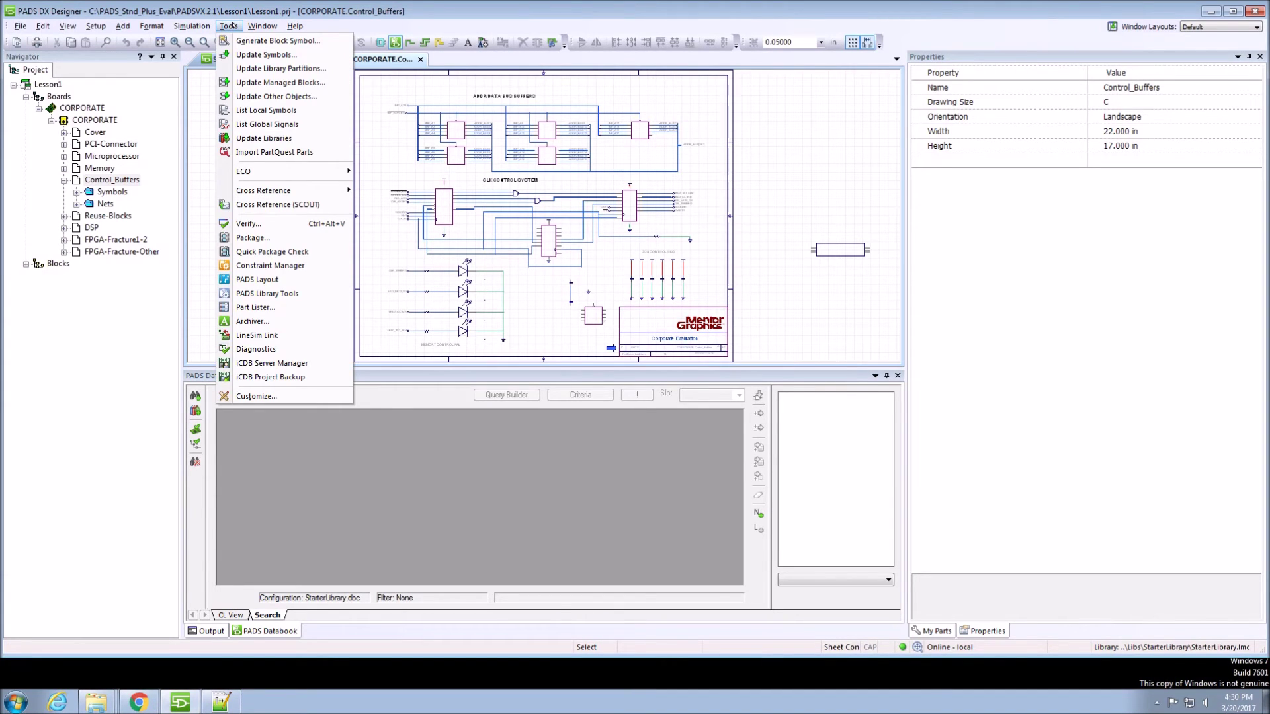
click(255, 152)
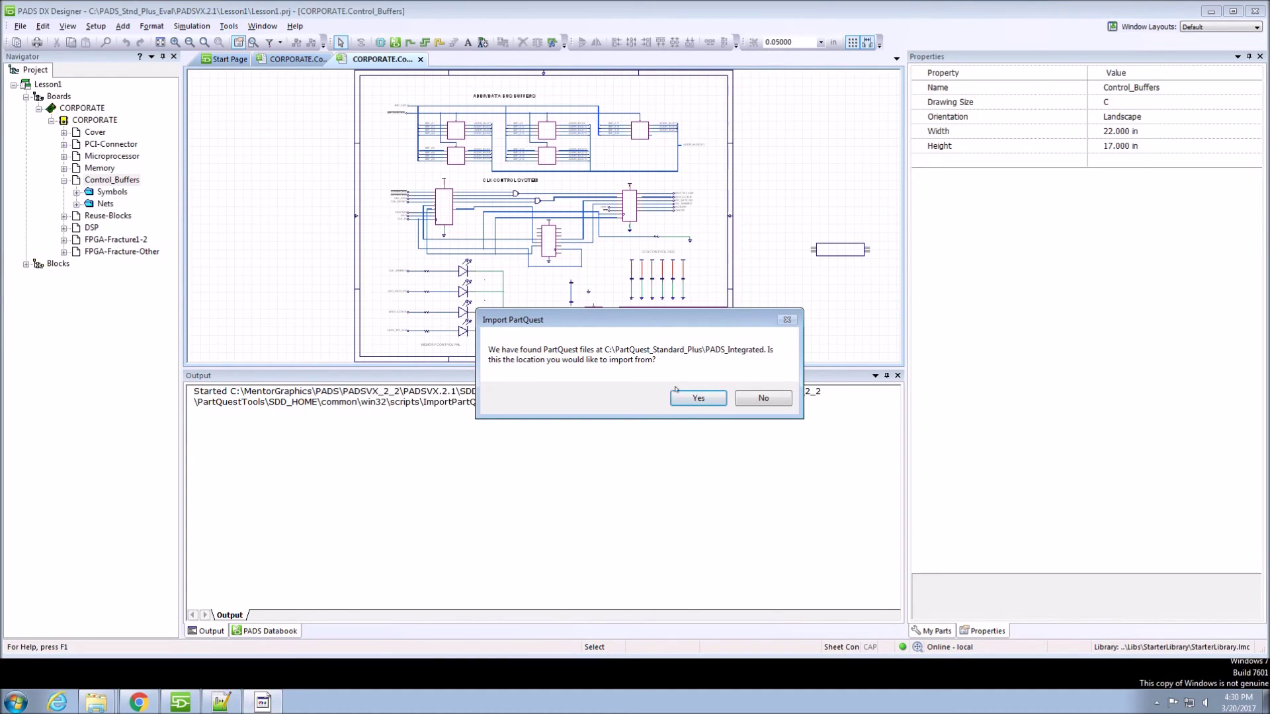
click(699, 398)
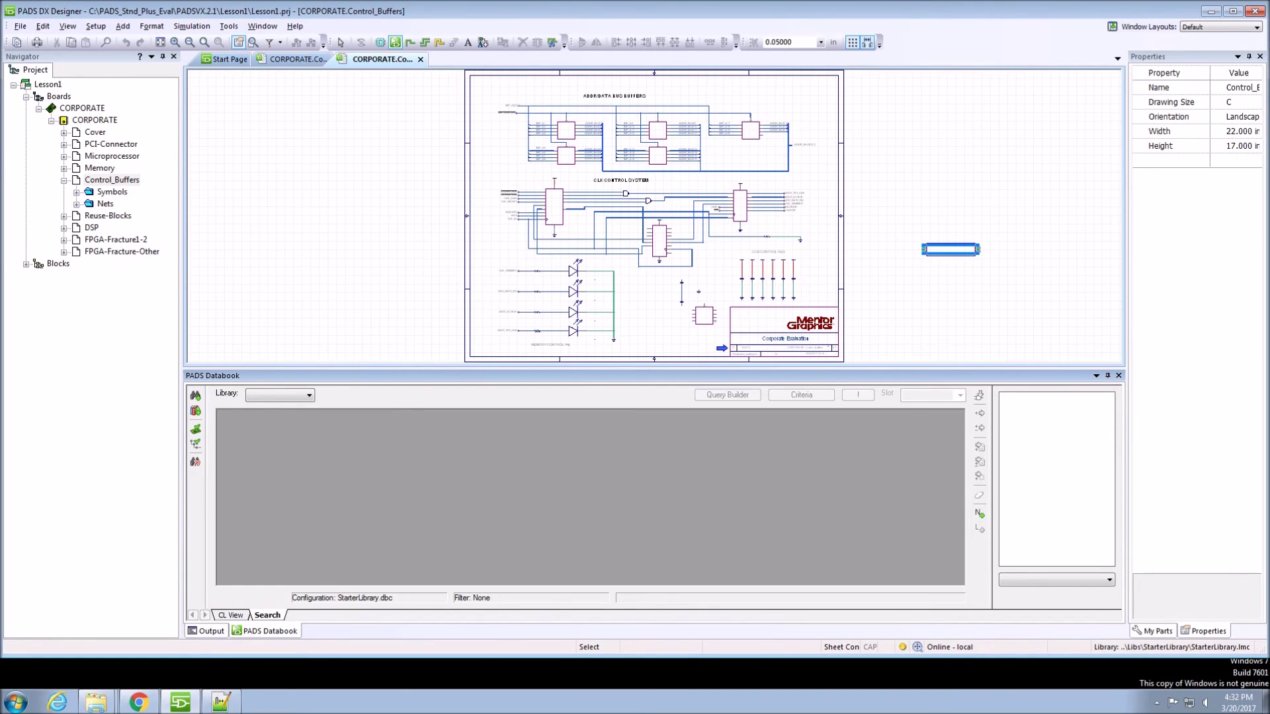
Place the DIGIKEY MSP430G2230IDR part from the IC_PQ library beside the sheet and widen the Properties panel
click(279, 396)
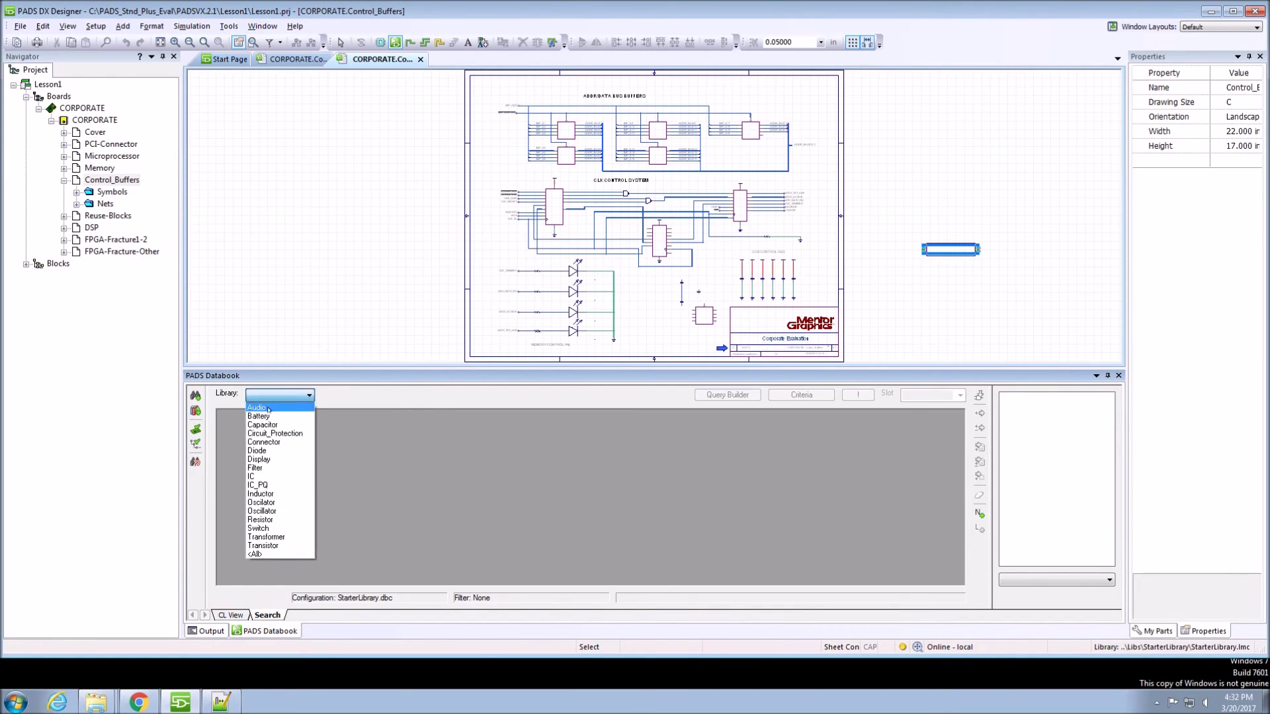
click(263, 486)
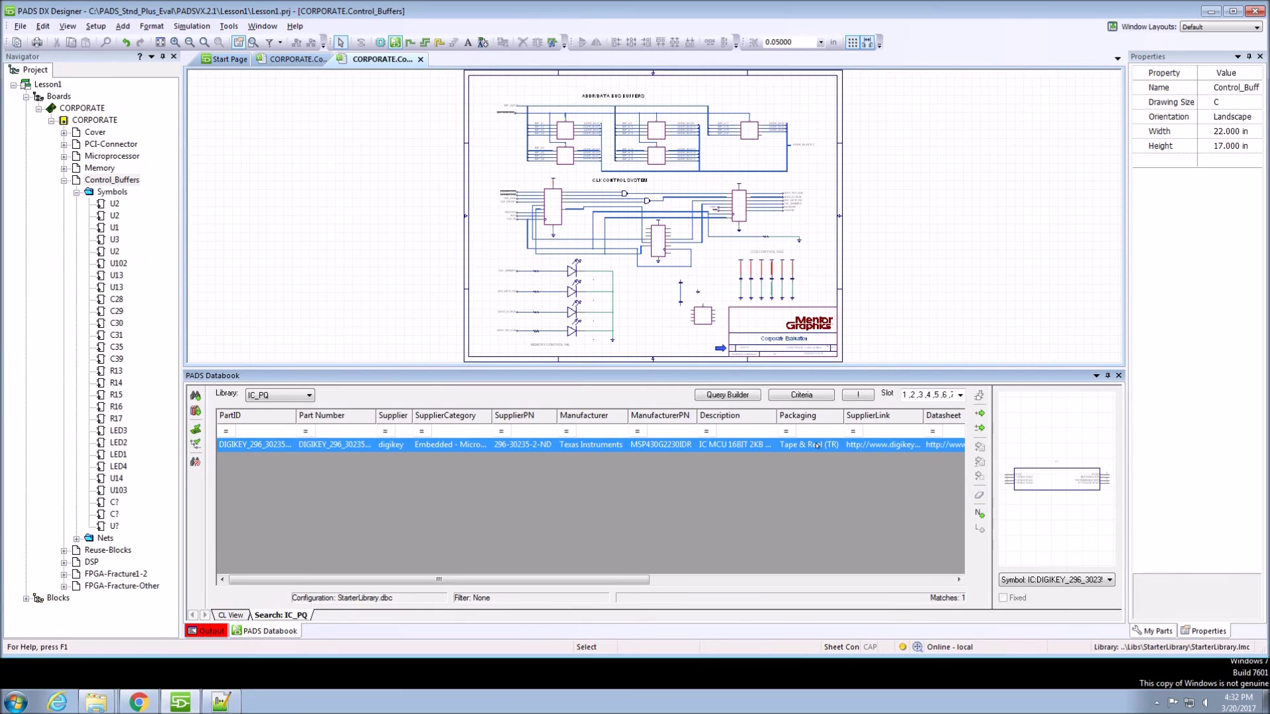
mouse_move(1052, 482)
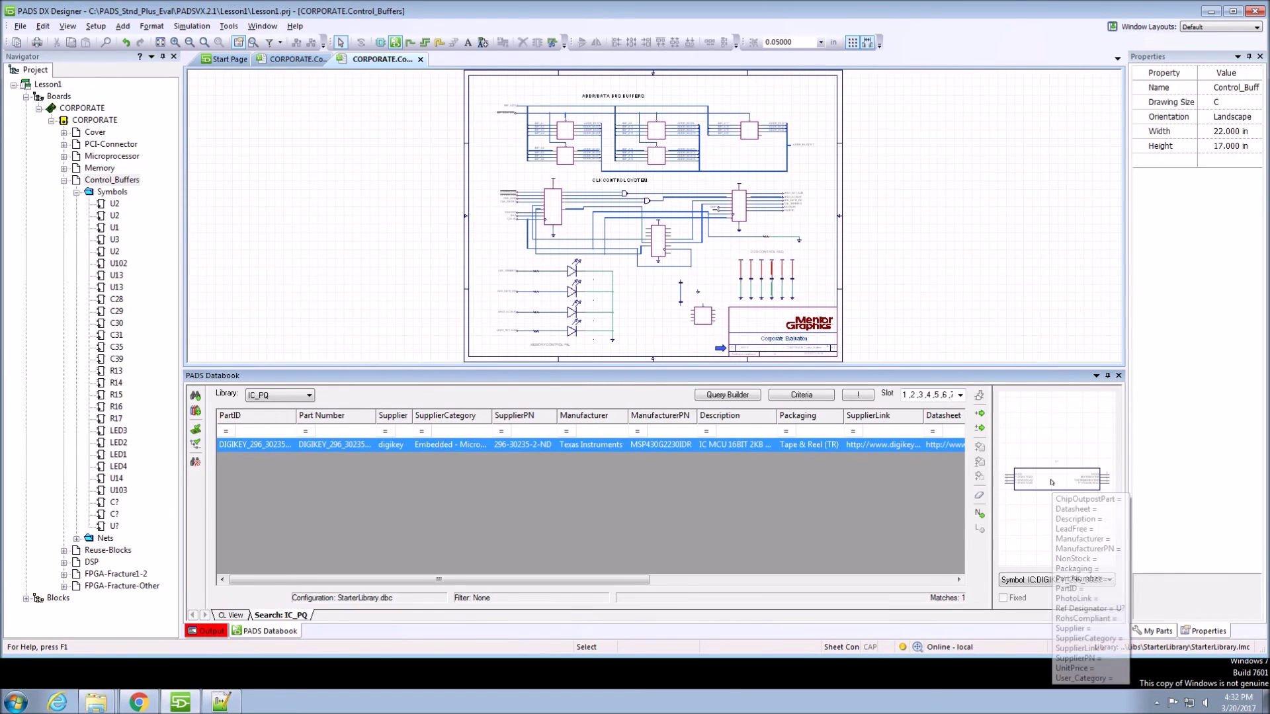
drag(972, 292, 851, 201)
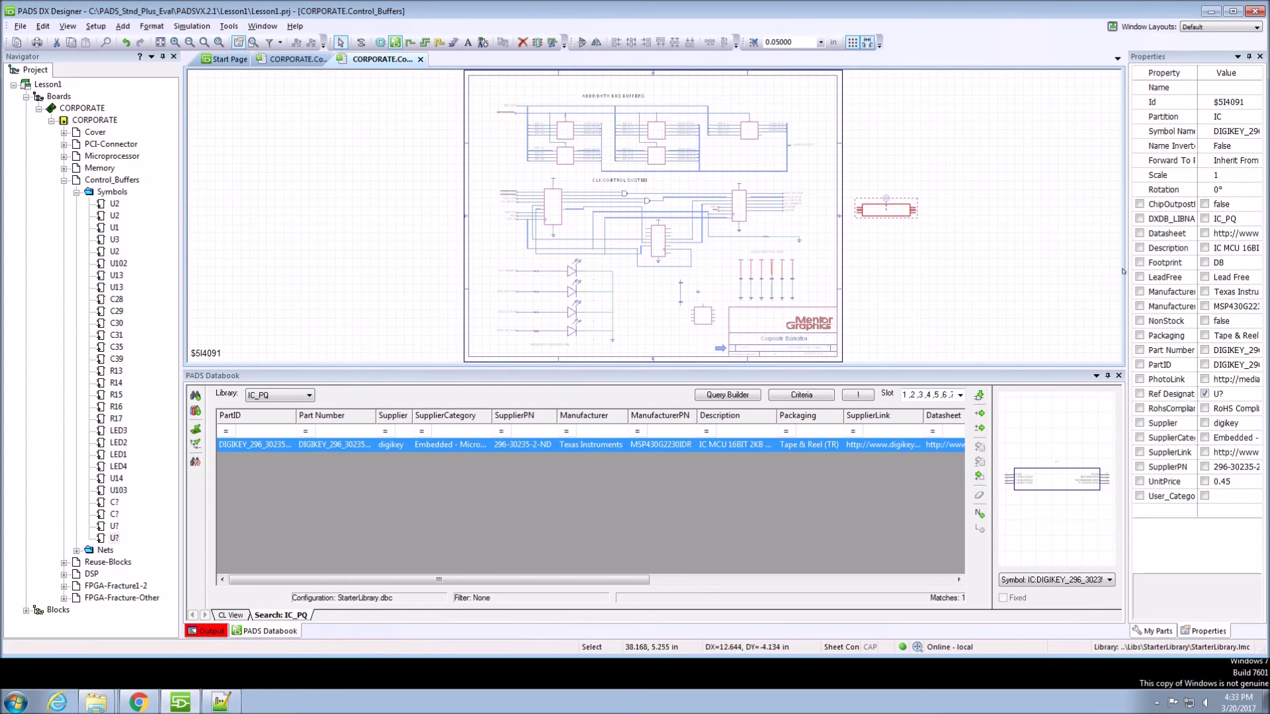
drag(1121, 261, 932, 258)
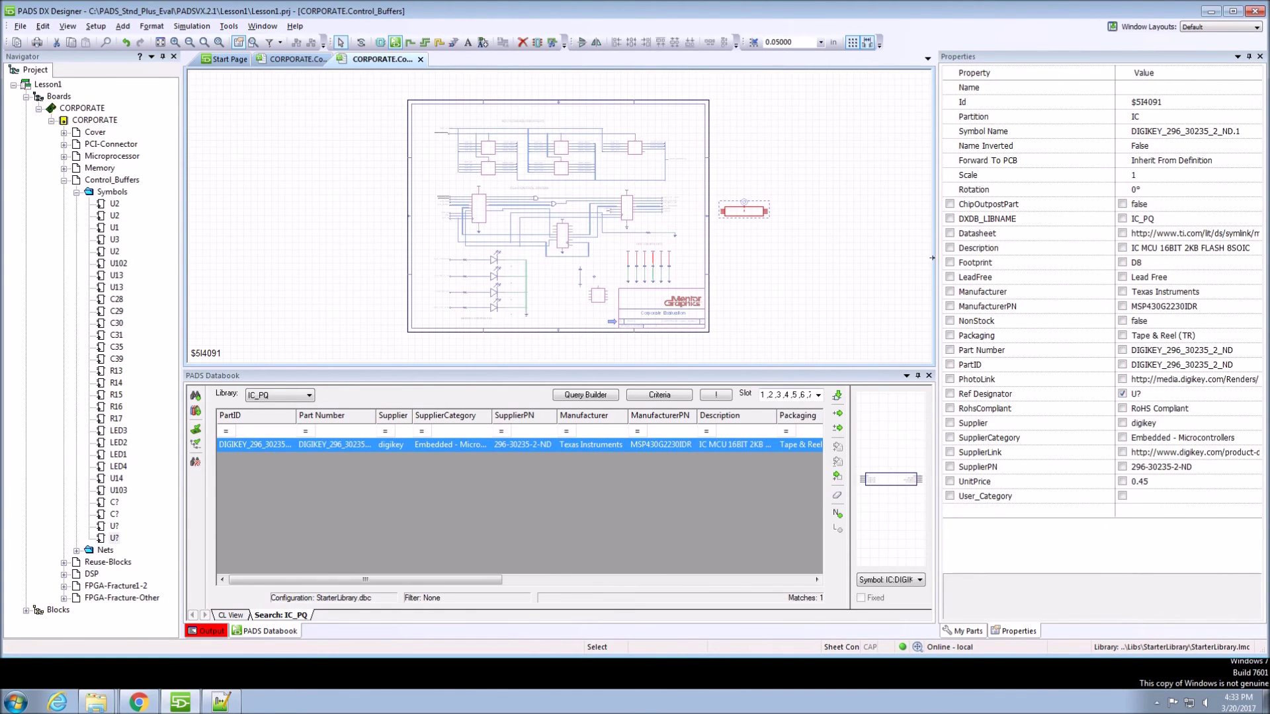
Check the placed part's right-click Open Hyperlink option, then deselect the part
right_click(752, 214)
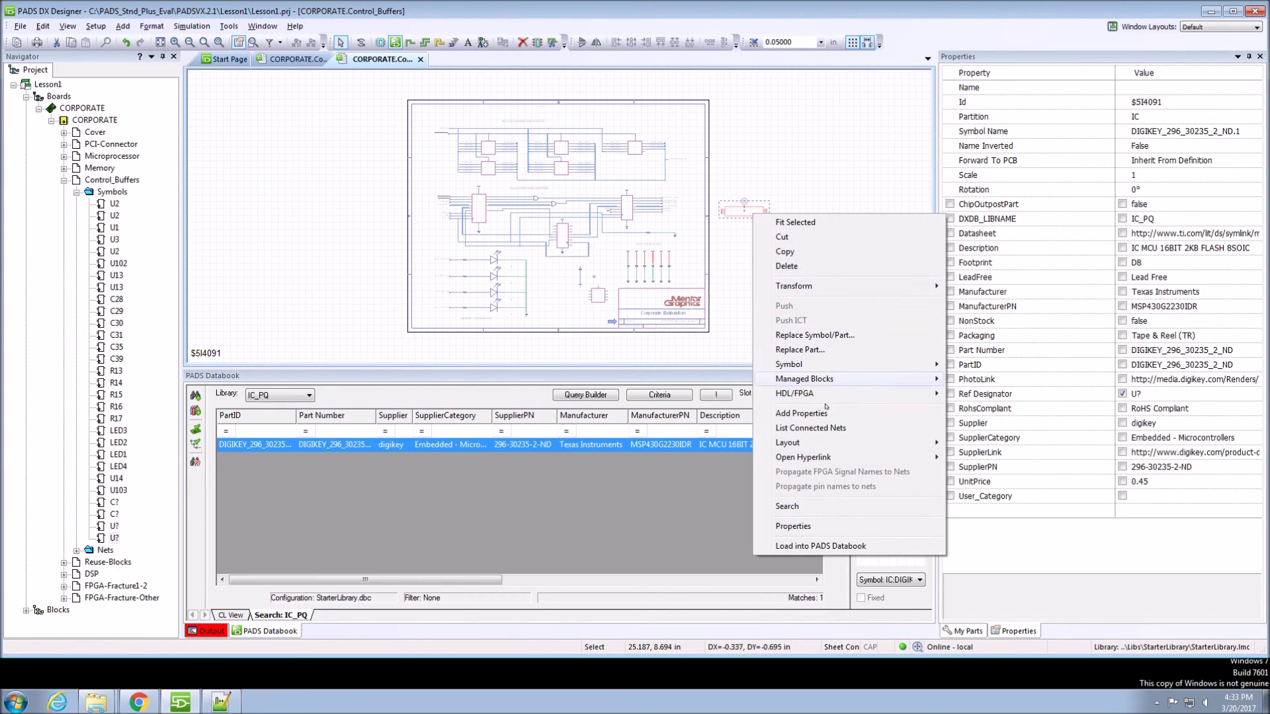
mouse_move(828, 458)
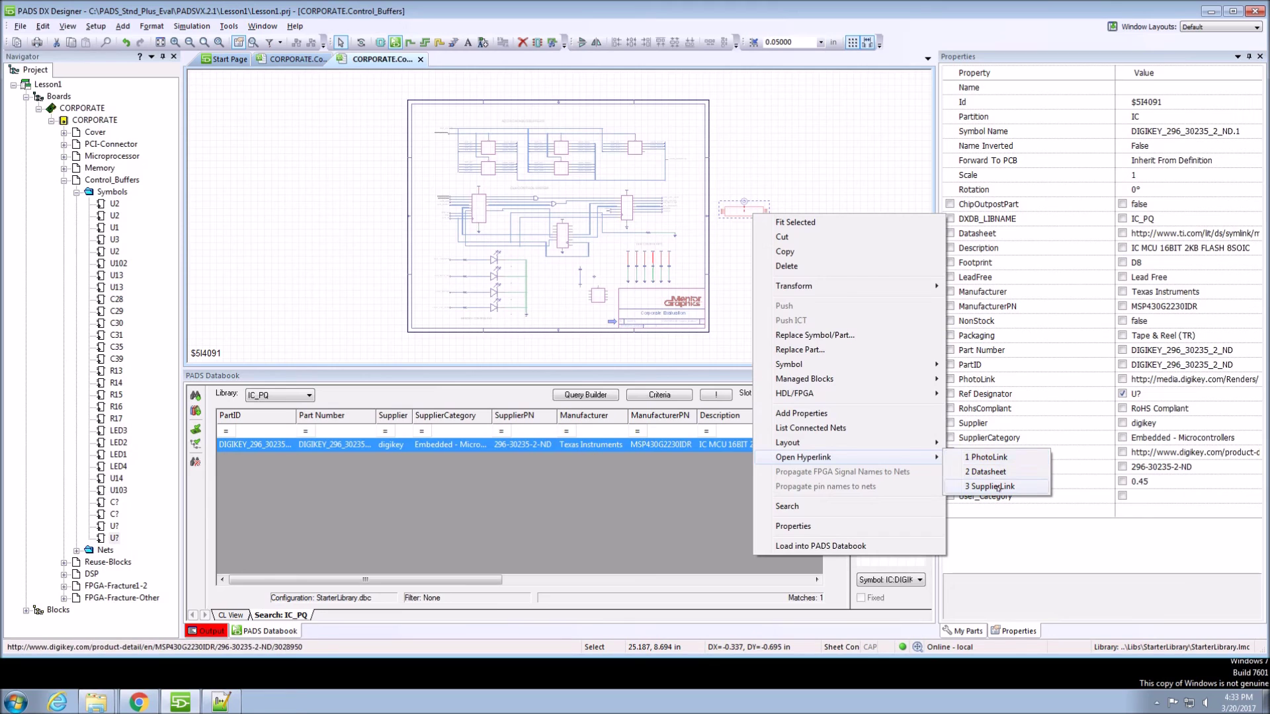
click(792, 180)
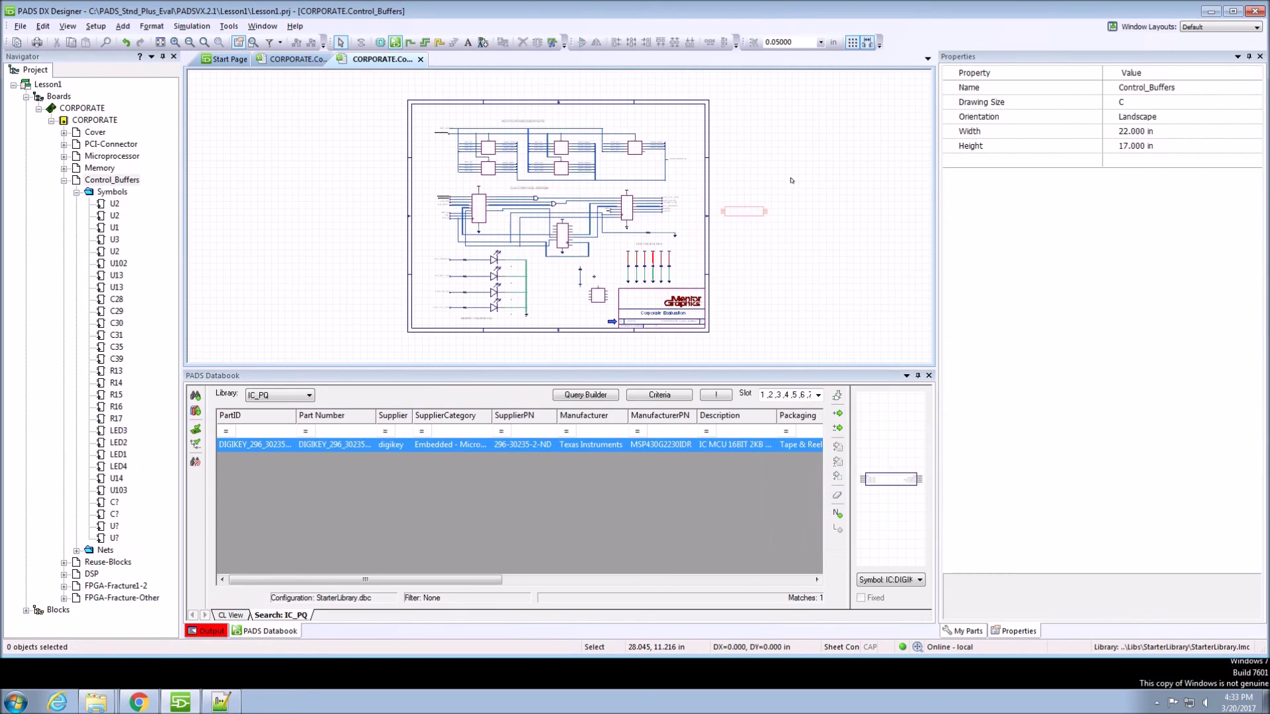
Show the PADS Decal Preview panel and select the part to preview its 8-pin SOIC footprint
click(68, 26)
mouse_move(133, 322)
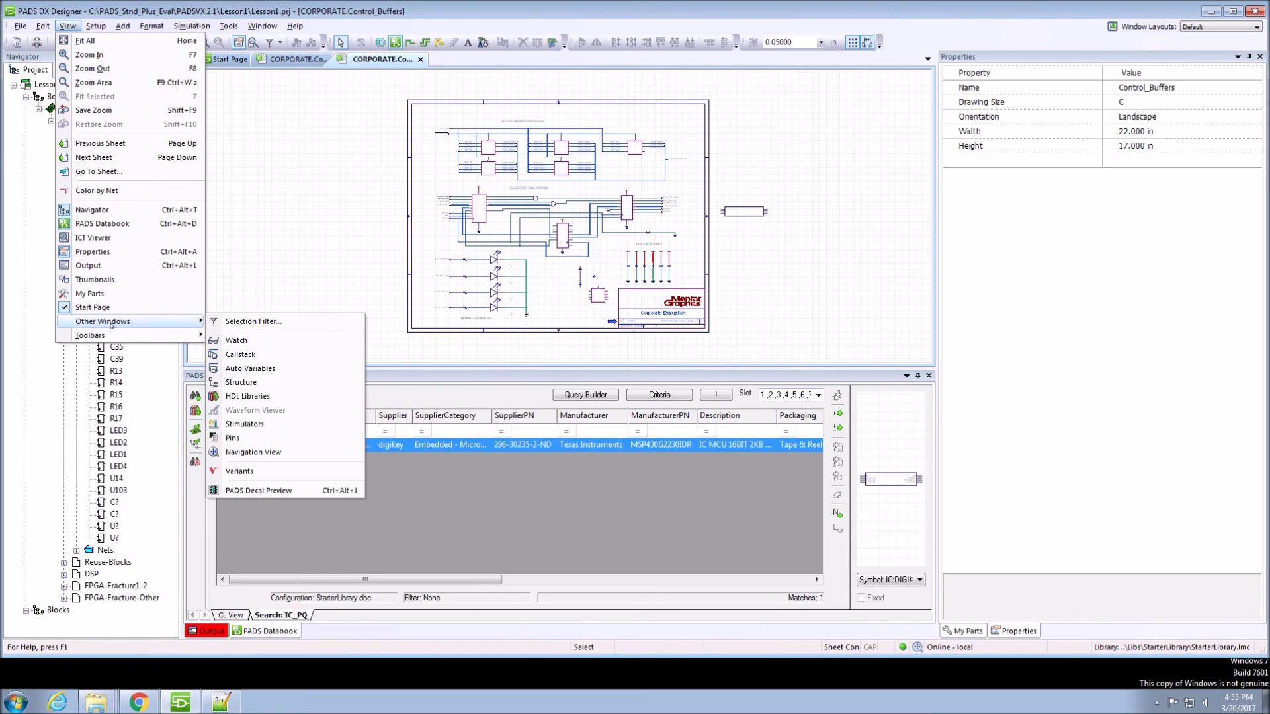
click(259, 491)
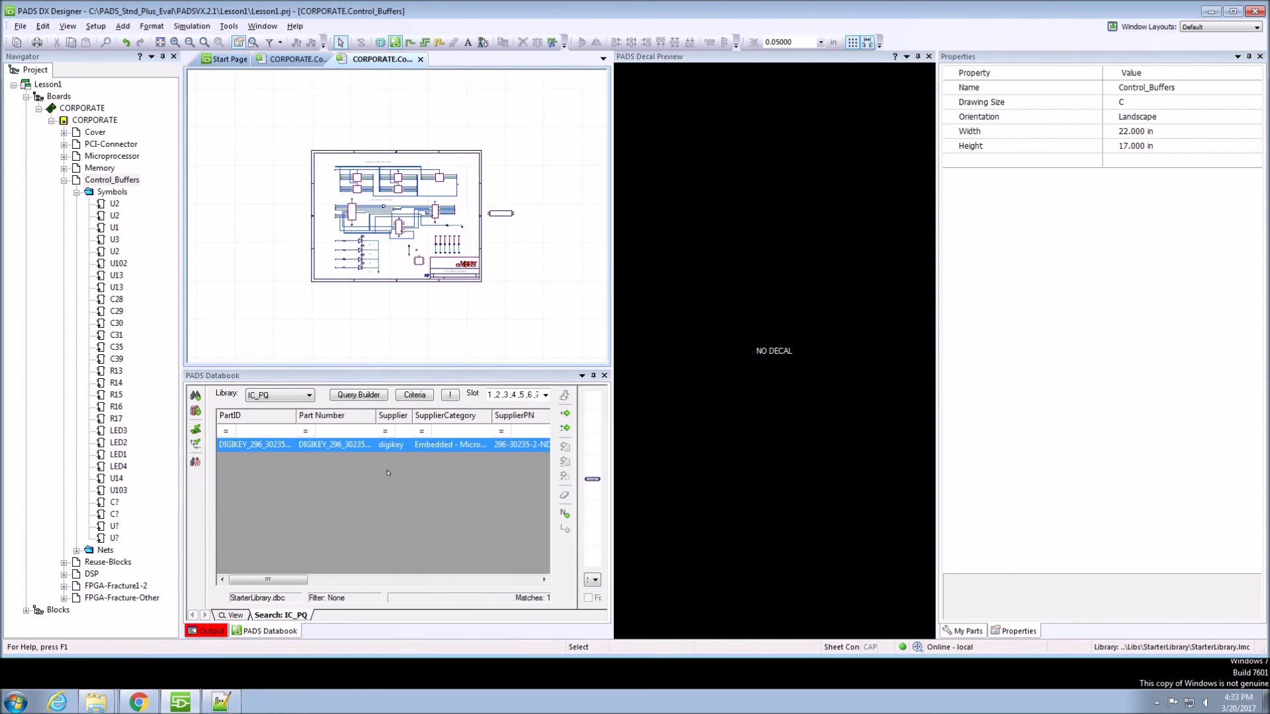
click(501, 214)
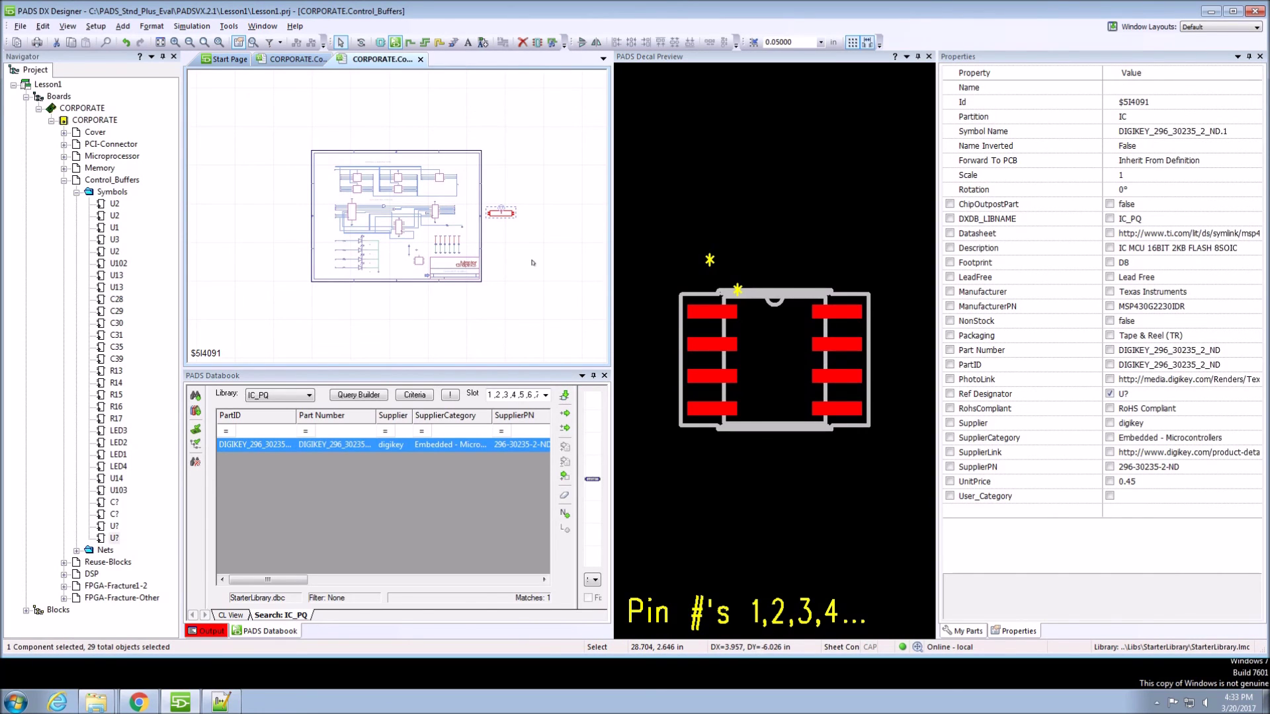
click(228, 25)
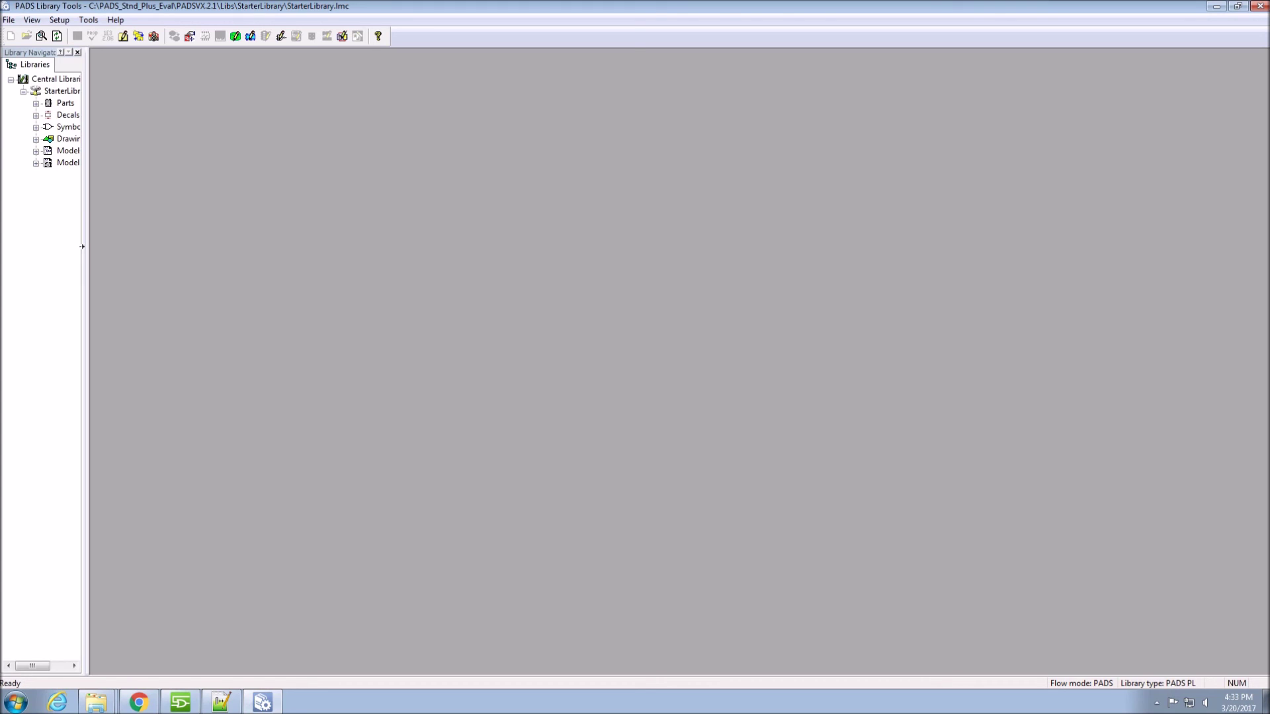
Open the DIGIKEY_296_30235_2_ND part's 8-pin symbol and its D8-M decal from Parts > IC
drag(86, 253, 225, 251)
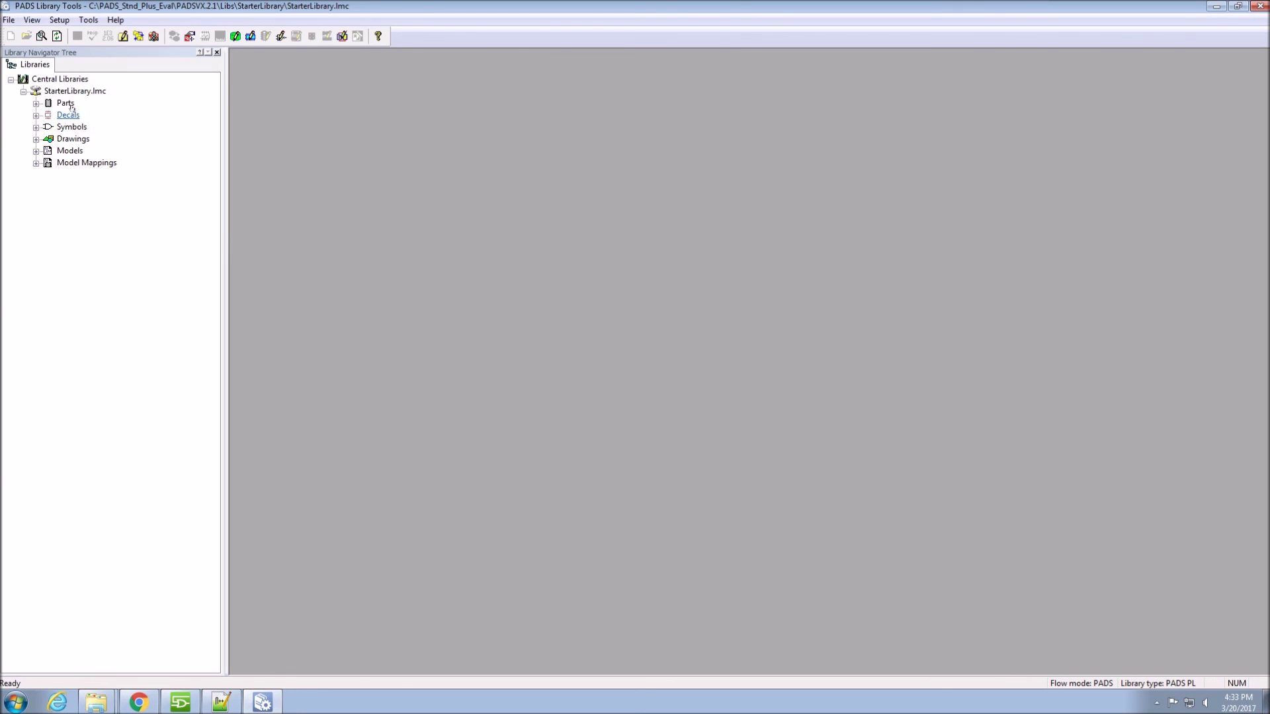
click(37, 104)
click(48, 271)
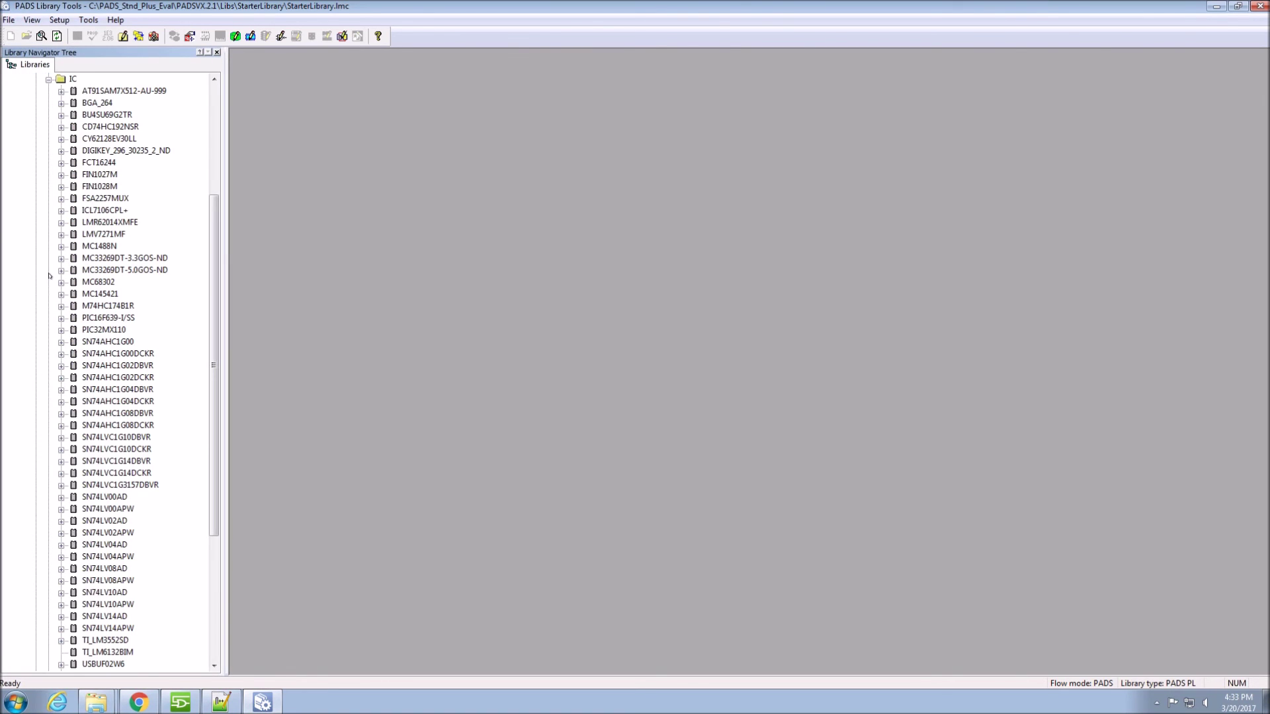
click(61, 151)
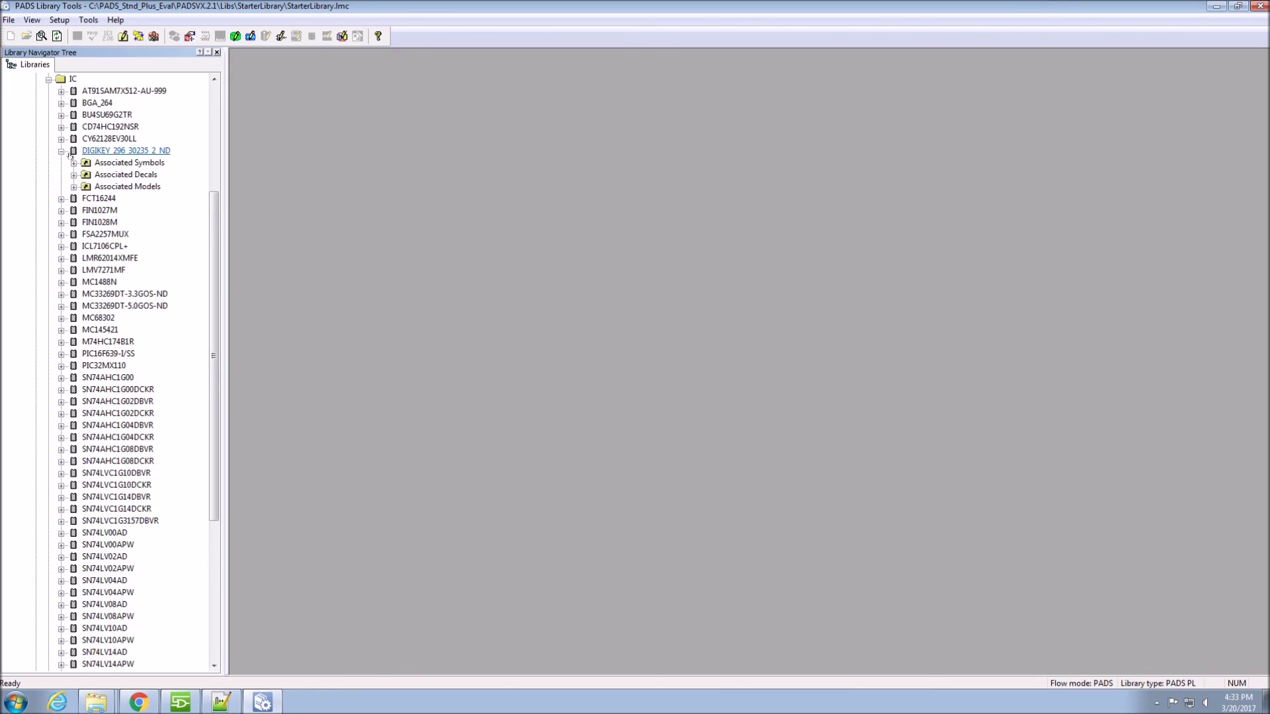
click(74, 162)
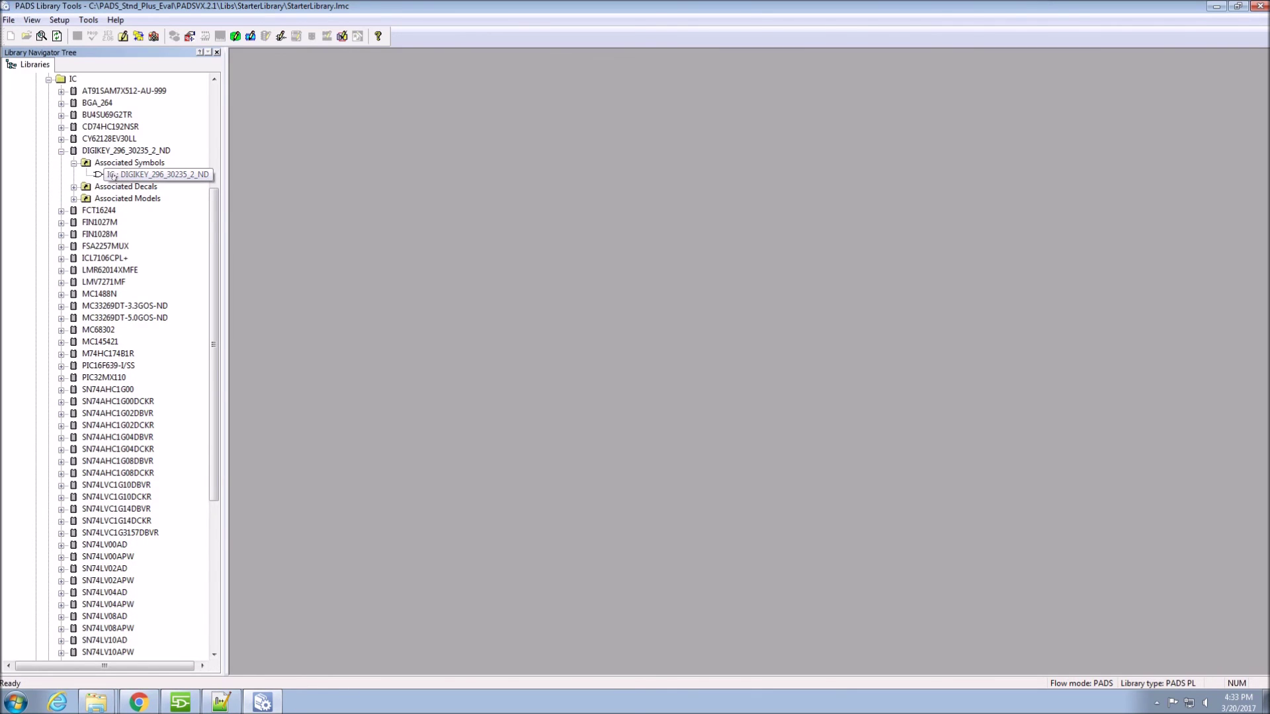
double_click(111, 175)
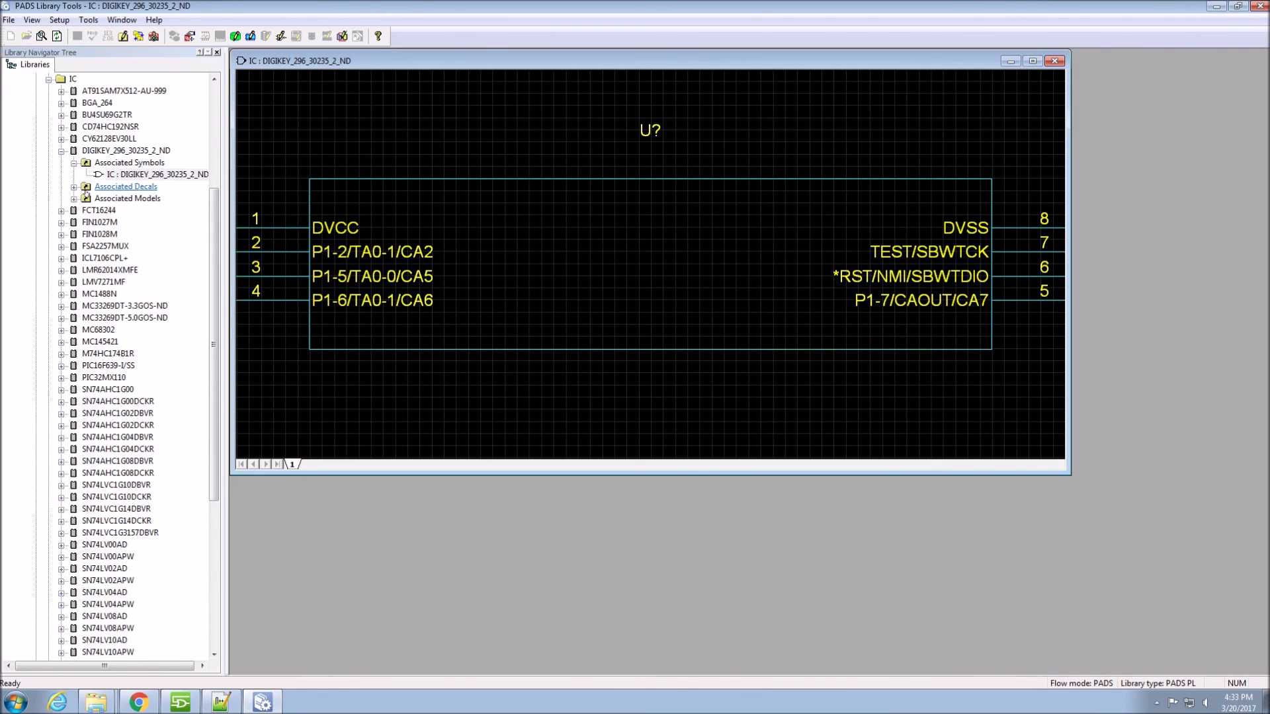
click(74, 187)
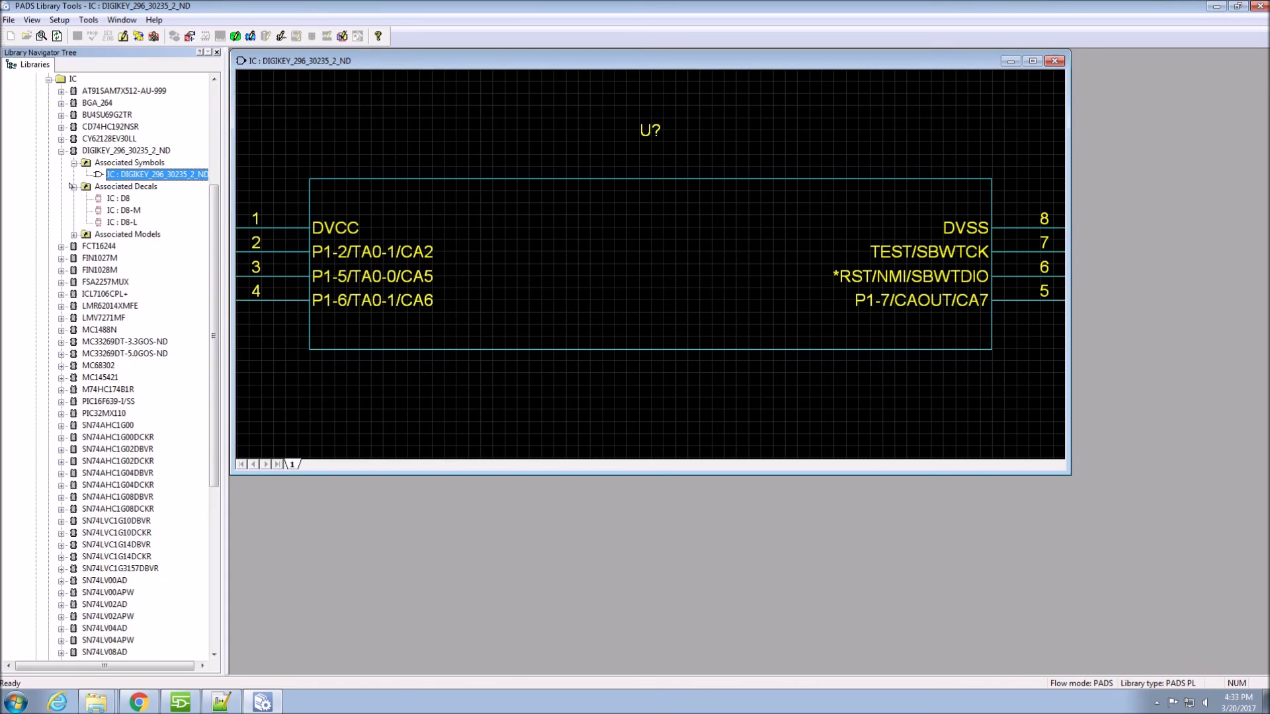
double_click(118, 210)
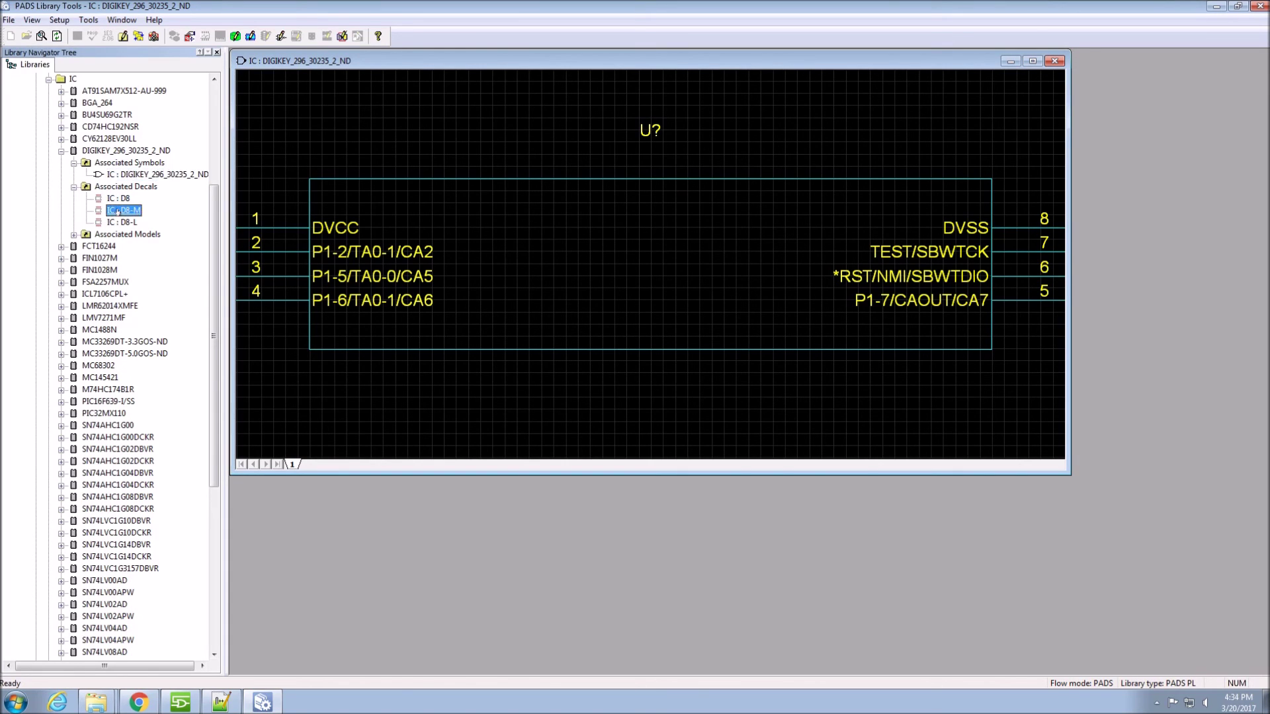